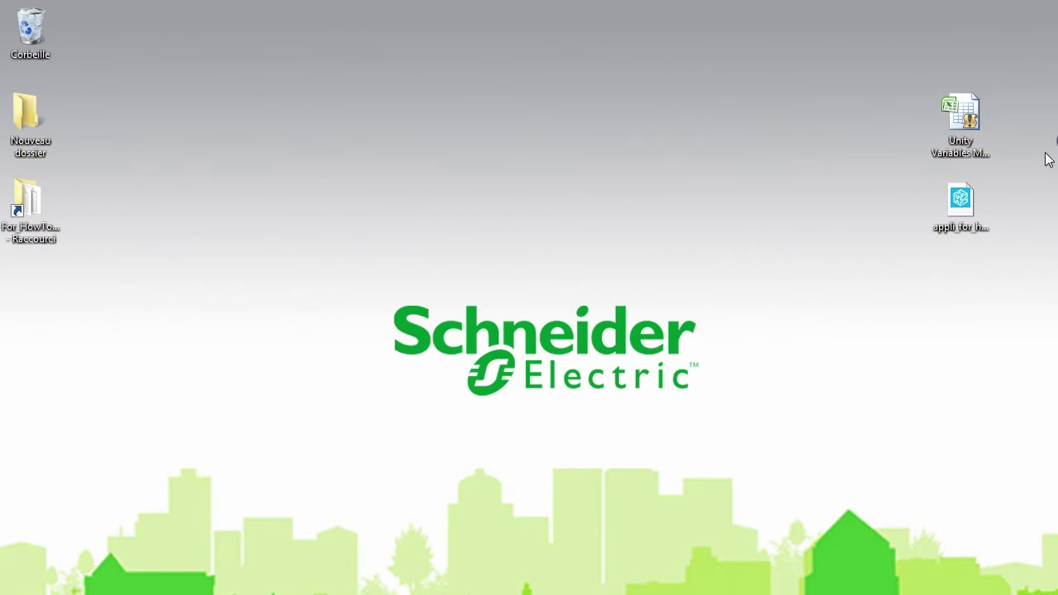
Open the APPLI_FOR_HOWTOVIDEO_EXCELTOOL project and expand the PLC bus local rack to its BMX AMI 0800 and BMX ERT 1604 modules
{"action": "left_click", "coordinate": [956, 205]}
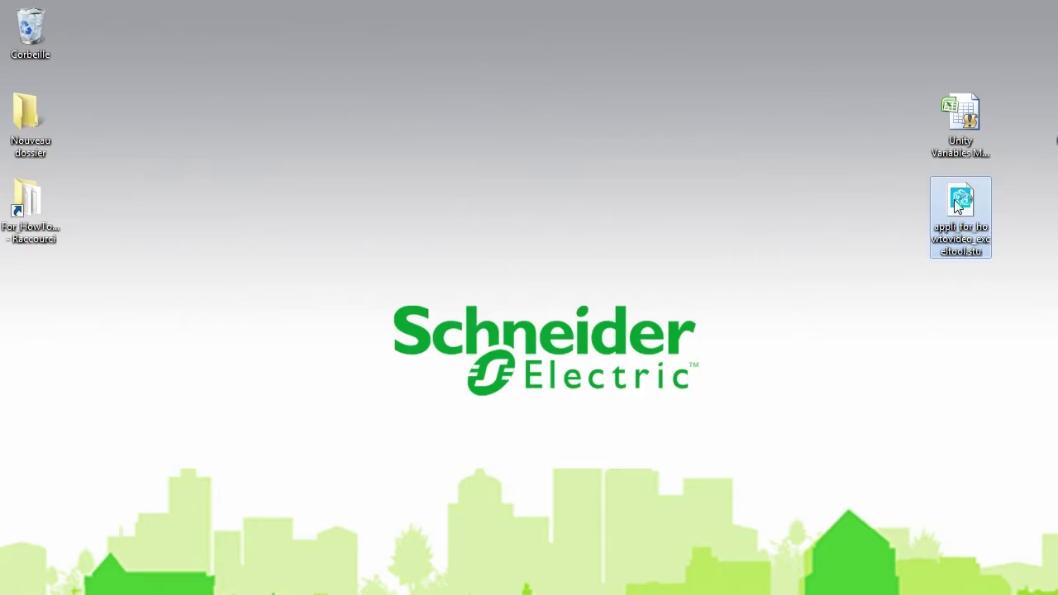
{"action": "double_click", "coordinate": [956, 205]}
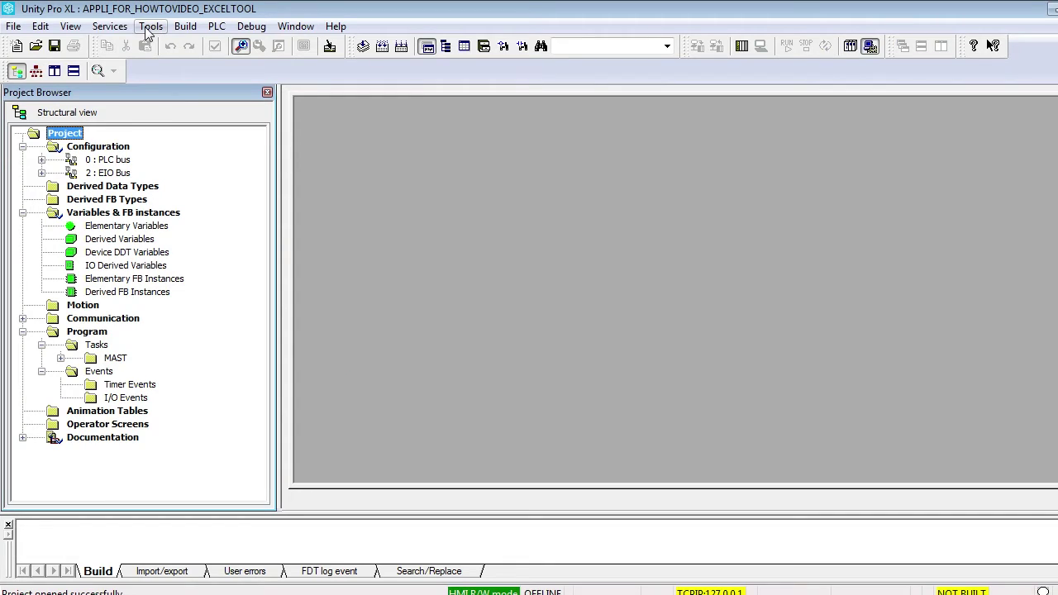
{"action": "left_click", "coordinate": [41, 159]}
{"action": "left_click", "coordinate": [61, 173]}
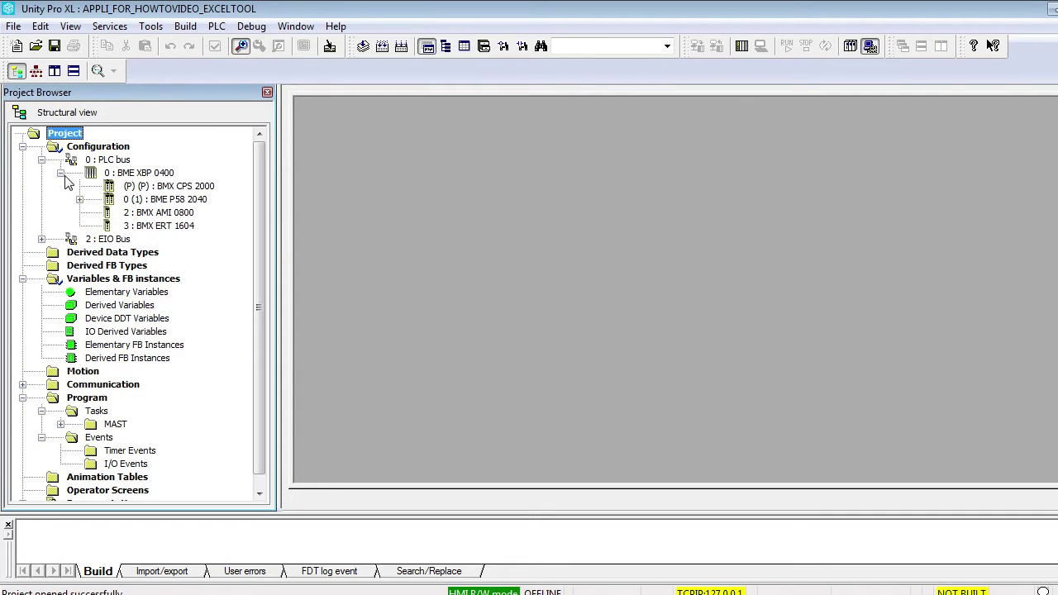
{"action": "left_click", "coordinate": [152, 213]}
{"action": "left_click", "coordinate": [156, 226]}
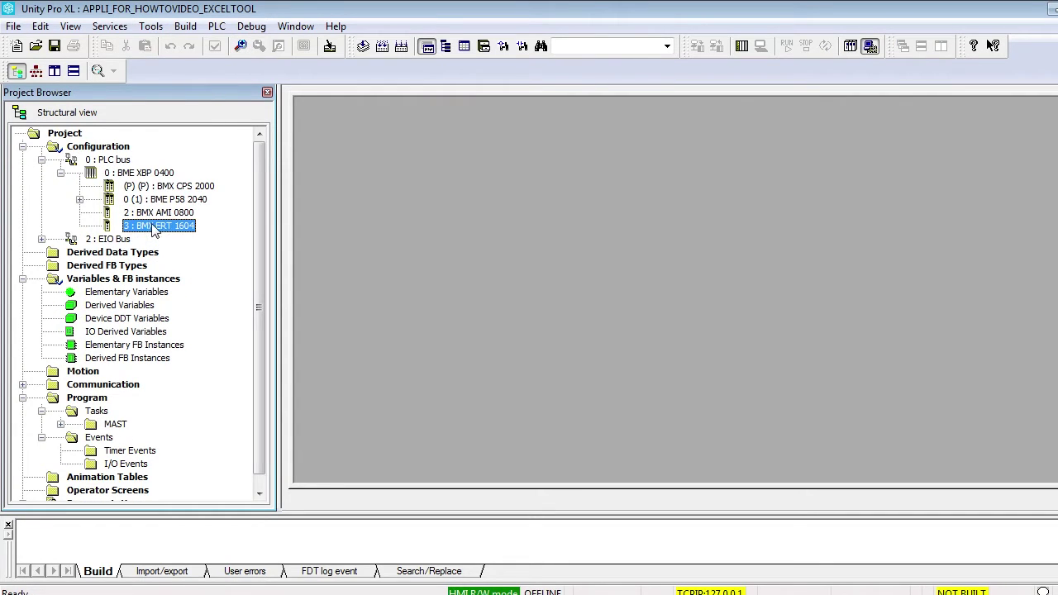
Expand the EIO bus Modicon M580 remote drop to show the BME CRA 312 10.2 and three BMX DDM 16022 modules
{"action": "left_click", "coordinate": [41, 239]}
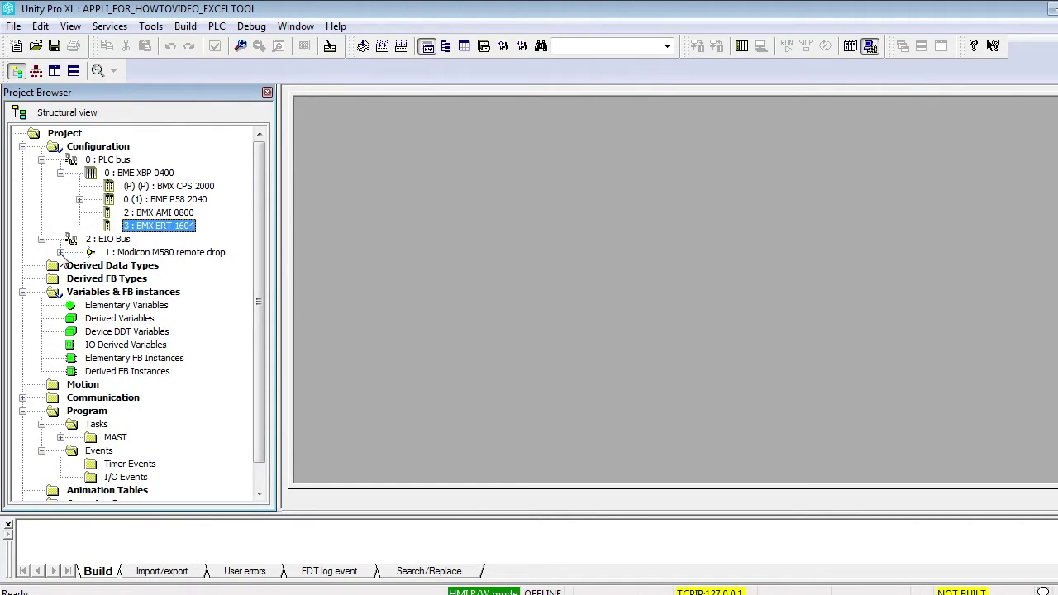
{"action": "left_click", "coordinate": [60, 253]}
{"action": "left_click", "coordinate": [79, 266]}
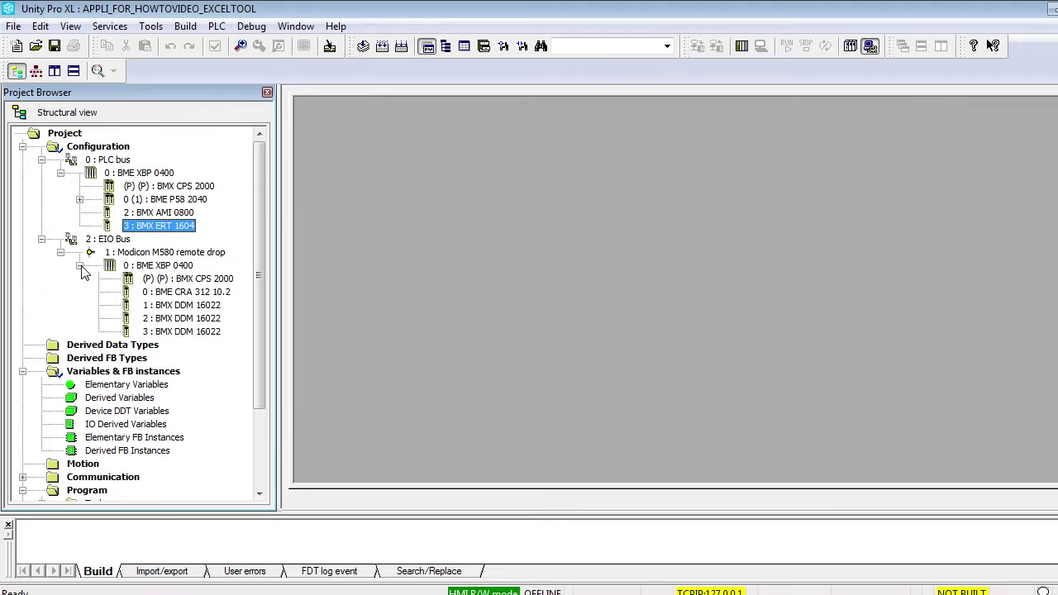
{"action": "left_click", "coordinate": [169, 293]}
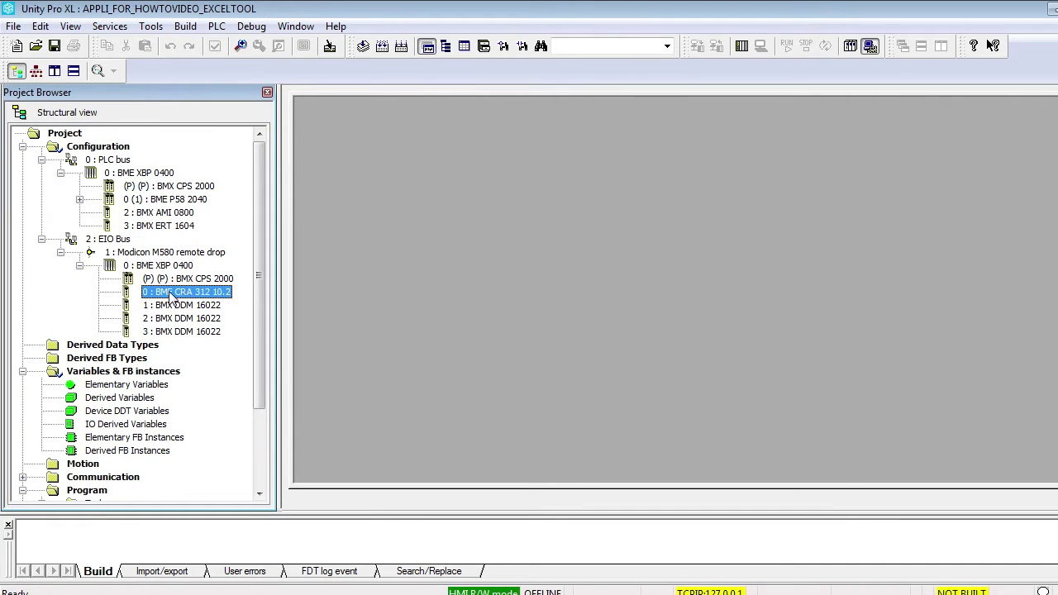
{"action": "left_click", "coordinate": [171, 306]}
{"action": "left_click", "coordinate": [169, 319]}
{"action": "left_click", "coordinate": [169, 332]}
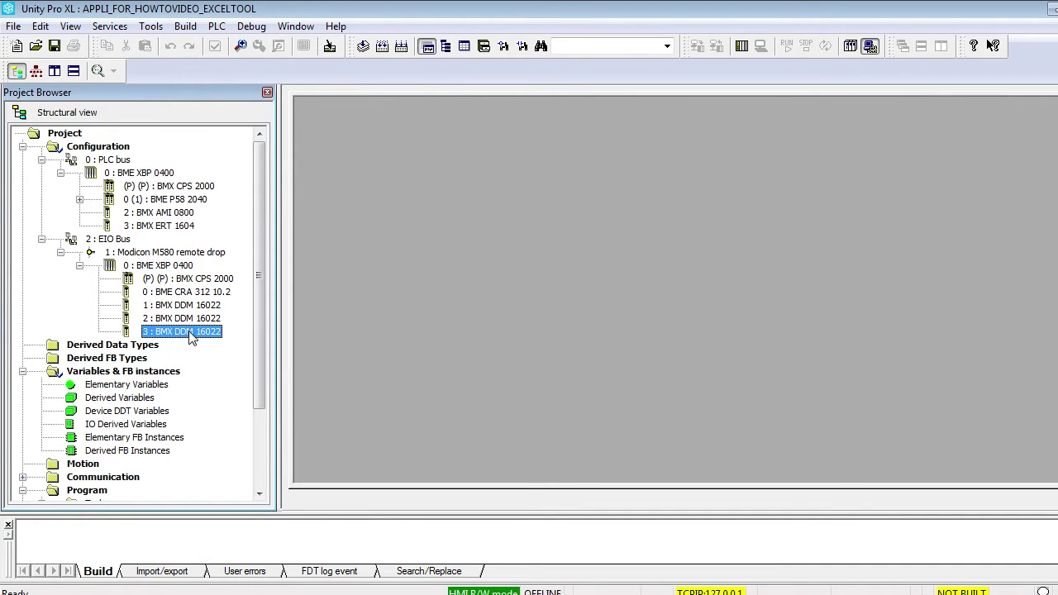
Open the variables list, maximize the Data Editor, and expand EIO2_d1_r0_s1_BMXDDM16022 down to DIS_CH_IN[0]
{"action": "double_click", "coordinate": [77, 374]}
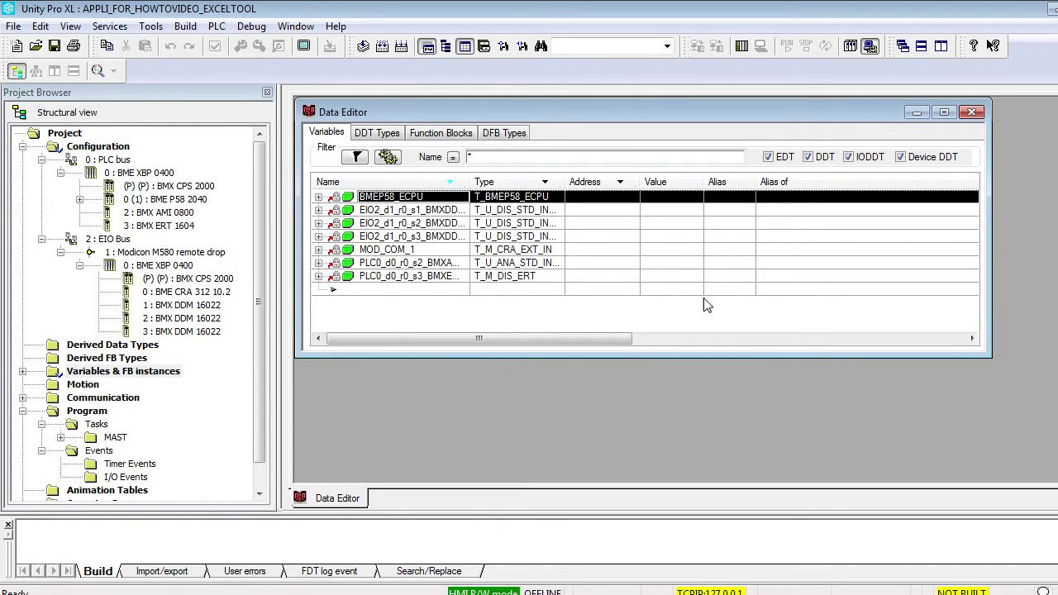
{"action": "left_click", "coordinate": [943, 111]}
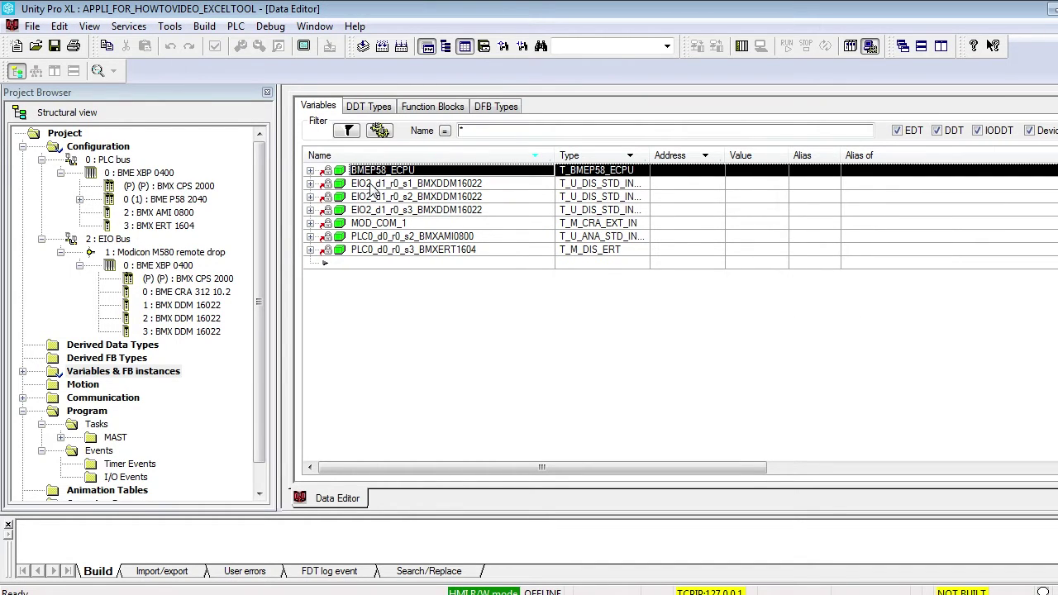
{"action": "left_click", "coordinate": [309, 183]}
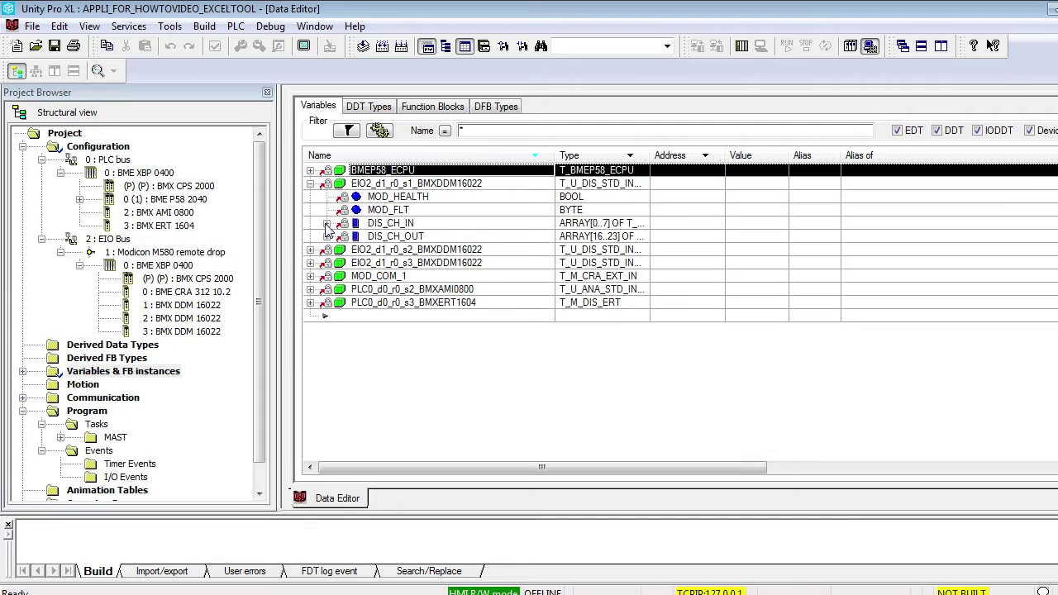
{"action": "left_click", "coordinate": [327, 223]}
{"action": "left_click", "coordinate": [343, 236]}
Review the EIO2 DDM16022 and PLC0 AMI0800/ERT1604 rows, then select Variables & FB instances
{"action": "left_click", "coordinate": [434, 184]}
{"action": "left_click", "coordinate": [418, 383]}
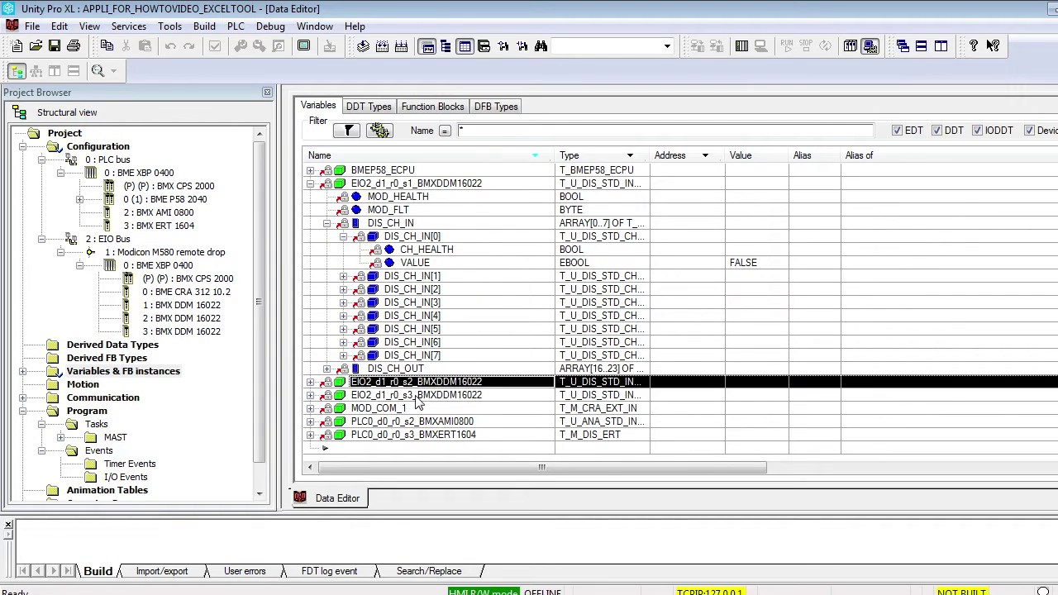
{"action": "left_click", "coordinate": [418, 395]}
{"action": "left_click", "coordinate": [413, 421]}
{"action": "left_click", "coordinate": [413, 434]}
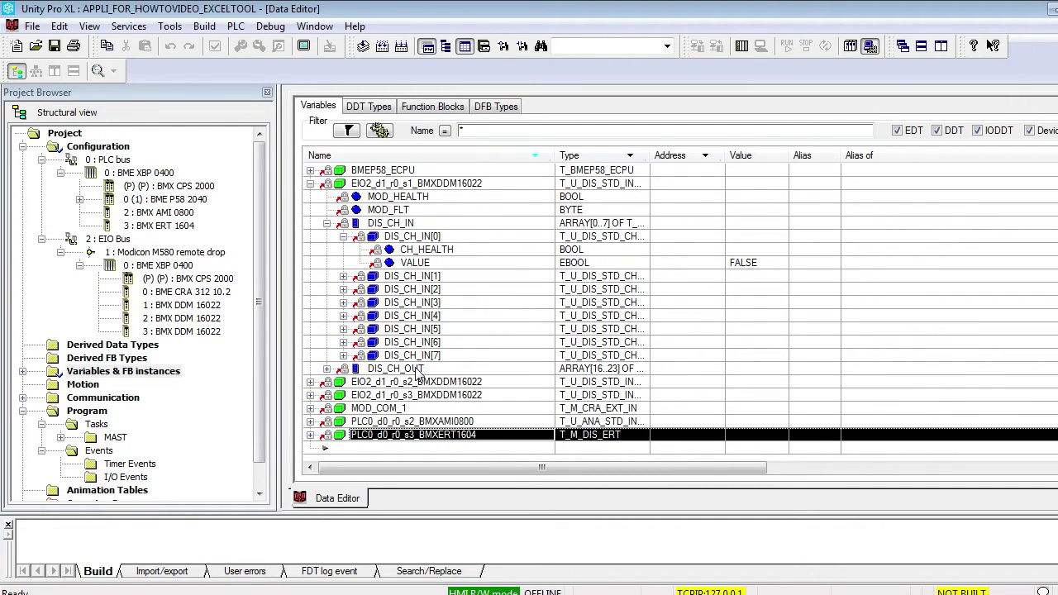
{"action": "left_click", "coordinate": [95, 374]}
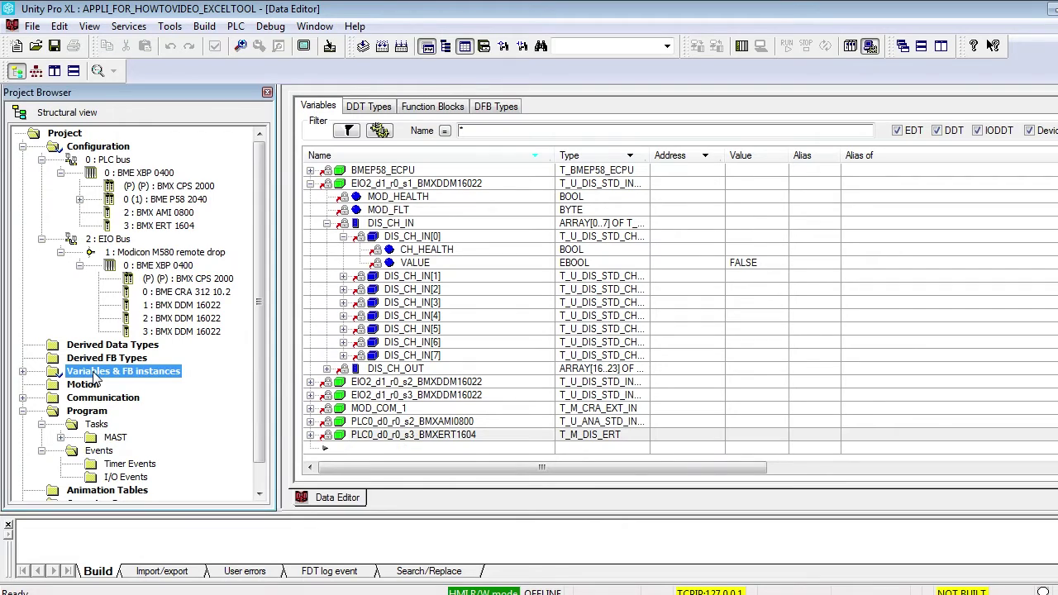
Export the project variables to Export_From_Unity.xsy, overwriting the existing file
{"action": "right_click", "coordinate": [97, 377]}
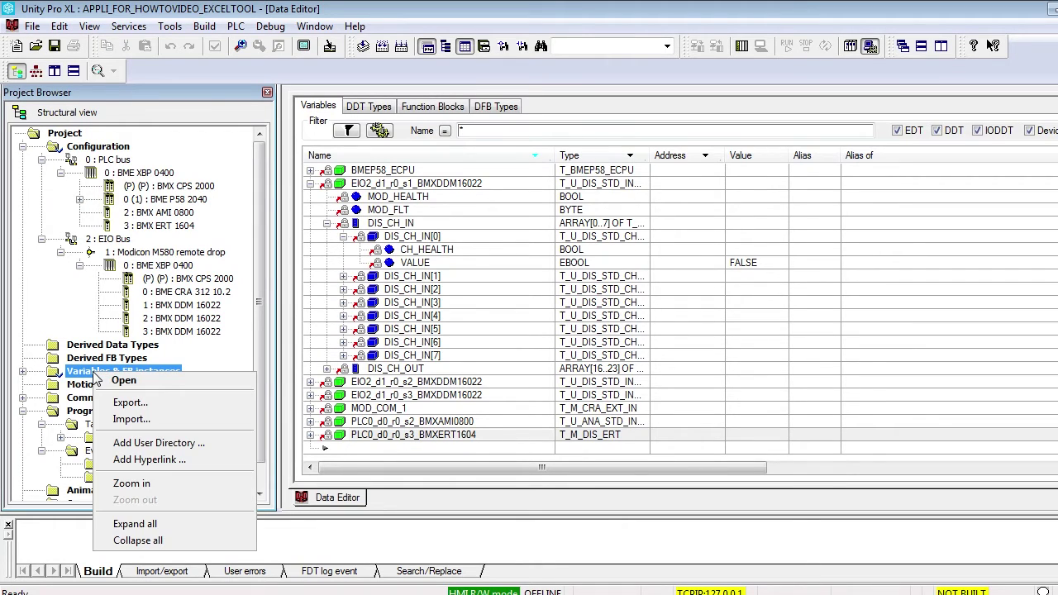
{"action": "left_click", "coordinate": [129, 402]}
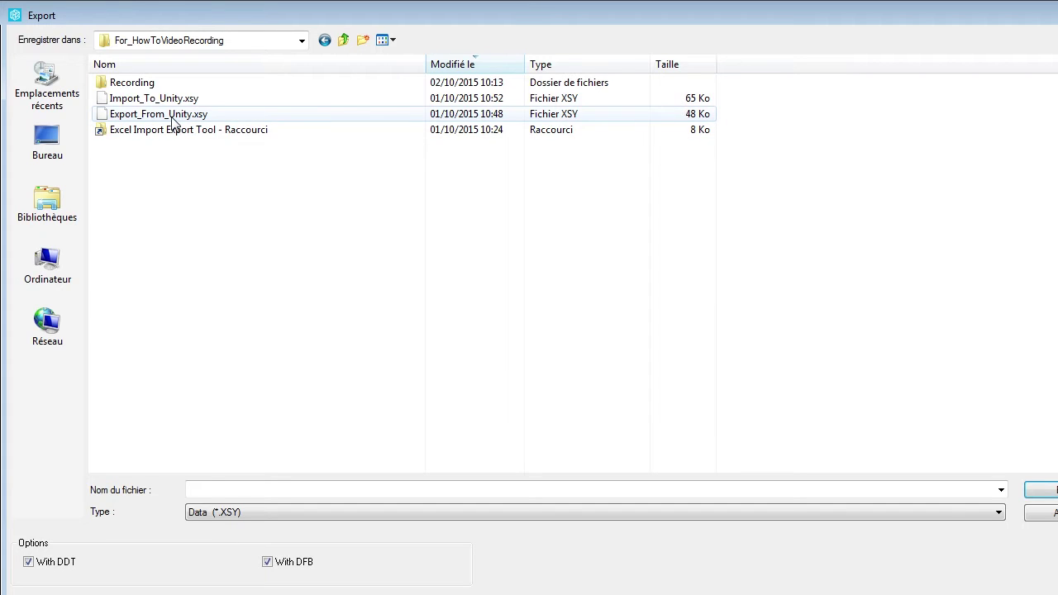
{"action": "left_click", "coordinate": [173, 121]}
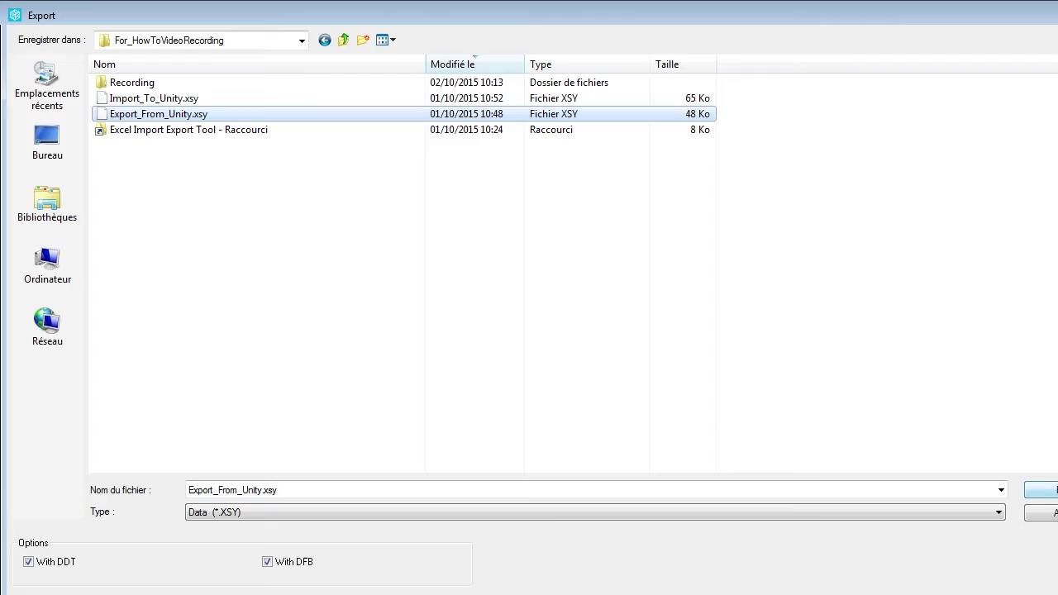
{"action": "left_click", "coordinate": [1040, 489]}
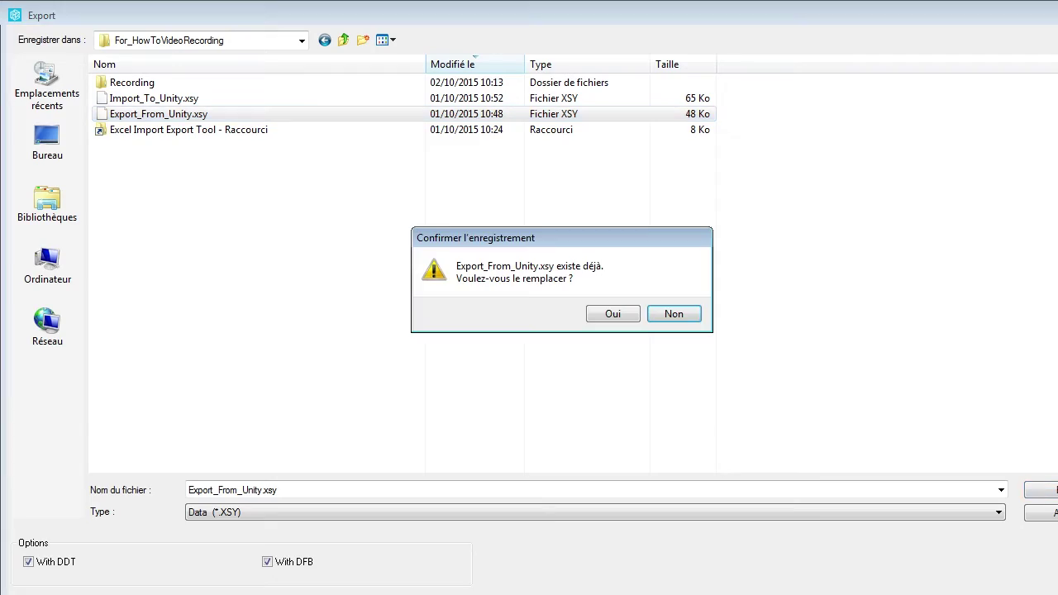
{"action": "left_click", "coordinate": [612, 314]}
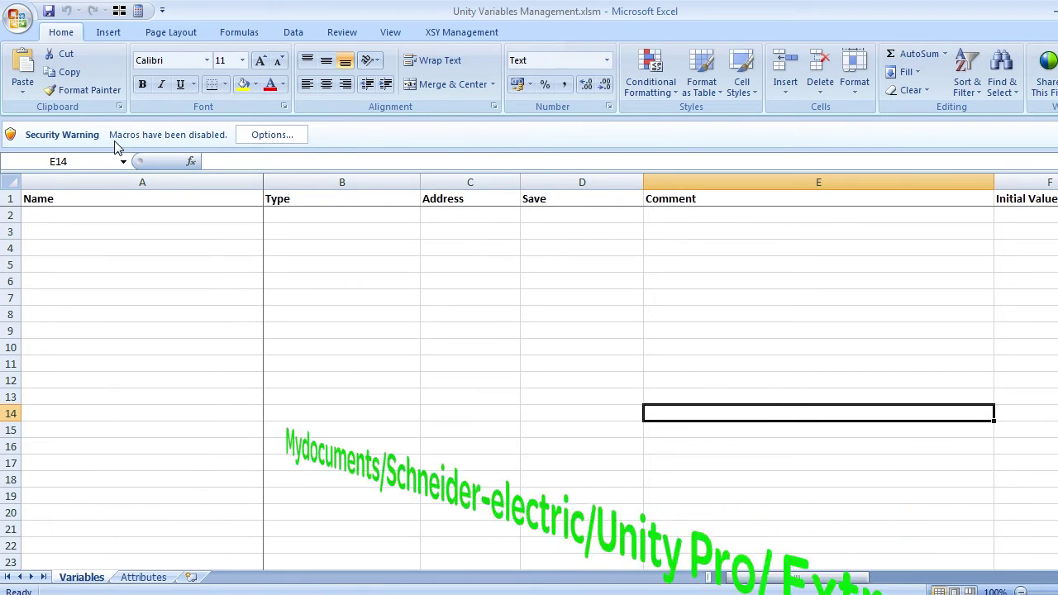
Enable the workbook's content from the Security Warning bar options
{"action": "left_click", "coordinate": [273, 135]}
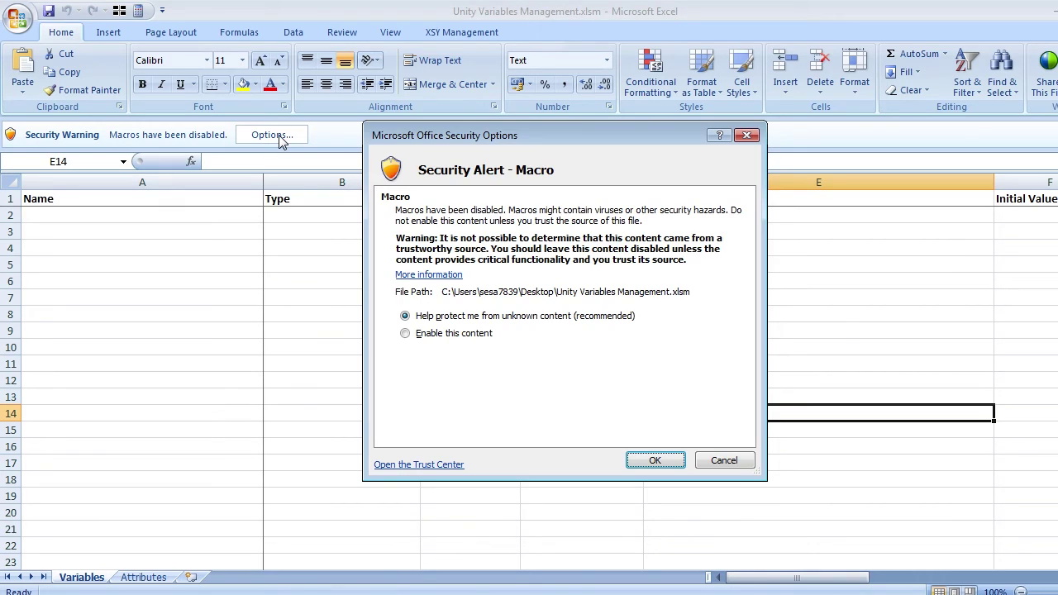
{"action": "left_click", "coordinate": [446, 333]}
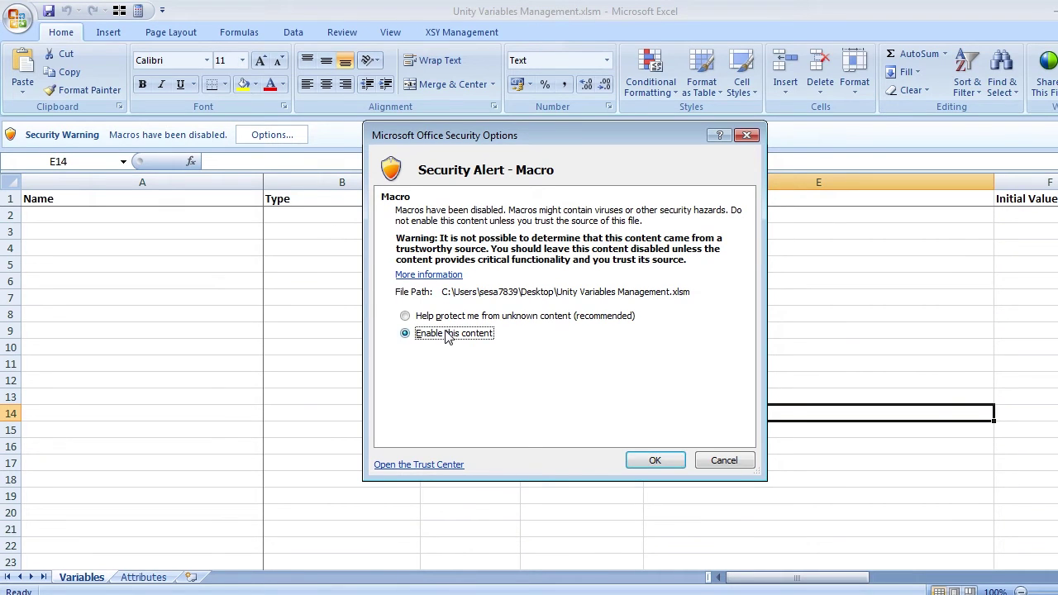
{"action": "left_click", "coordinate": [654, 461]}
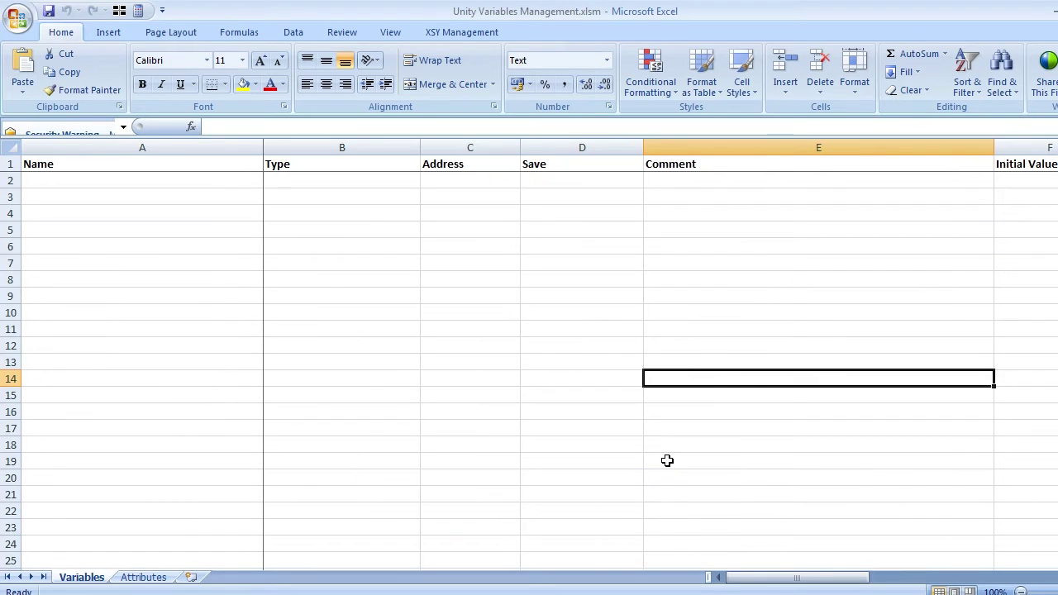
Load Export_From_Unity.xsy into the Variables sheet with the XSY Management Open File command
{"action": "left_click", "coordinate": [457, 35]}
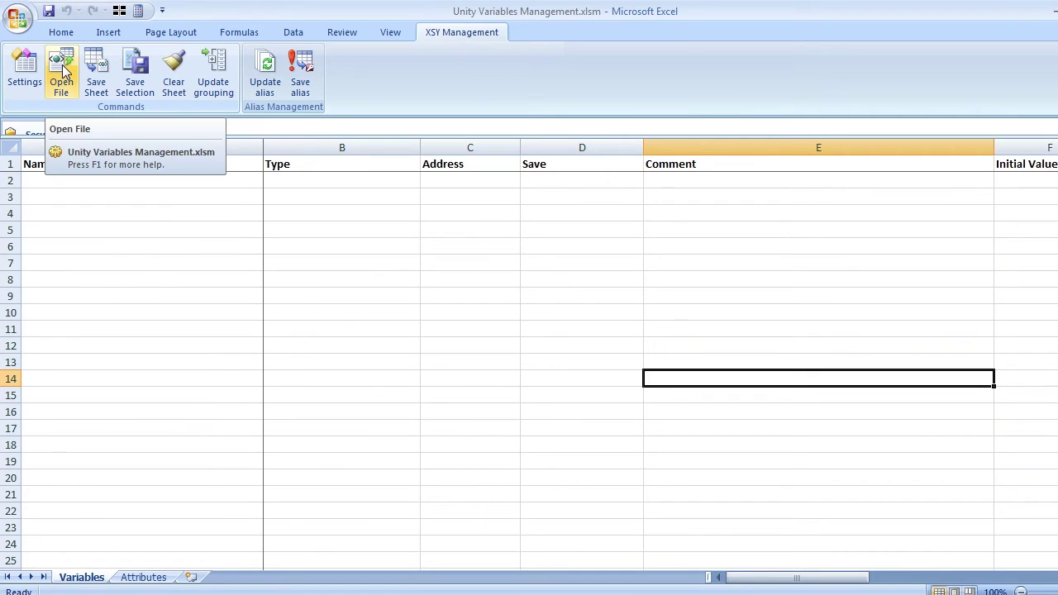
{"action": "left_click", "coordinate": [62, 65]}
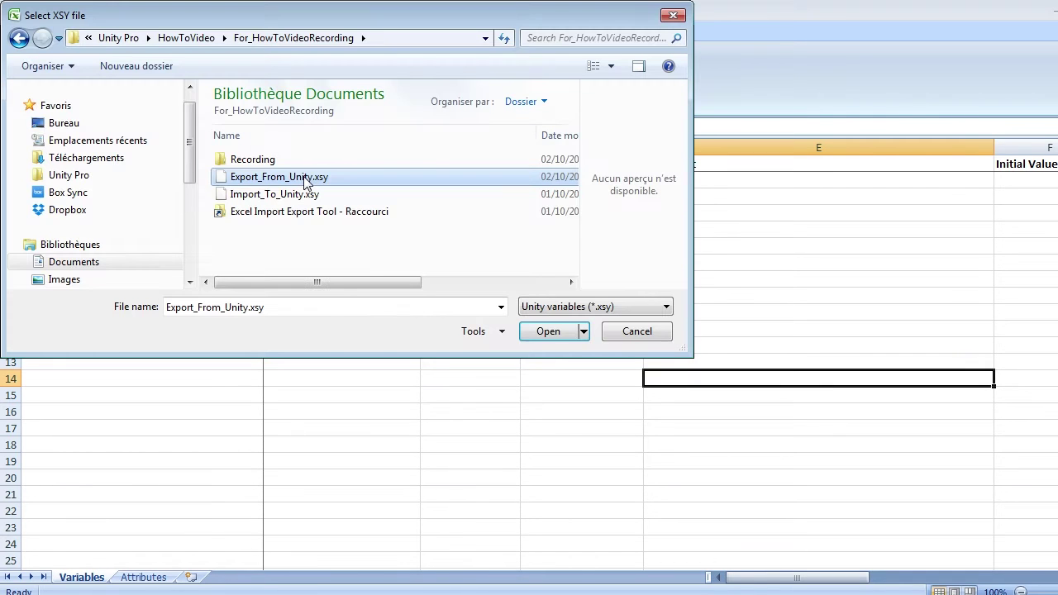
{"action": "left_click", "coordinate": [550, 335]}
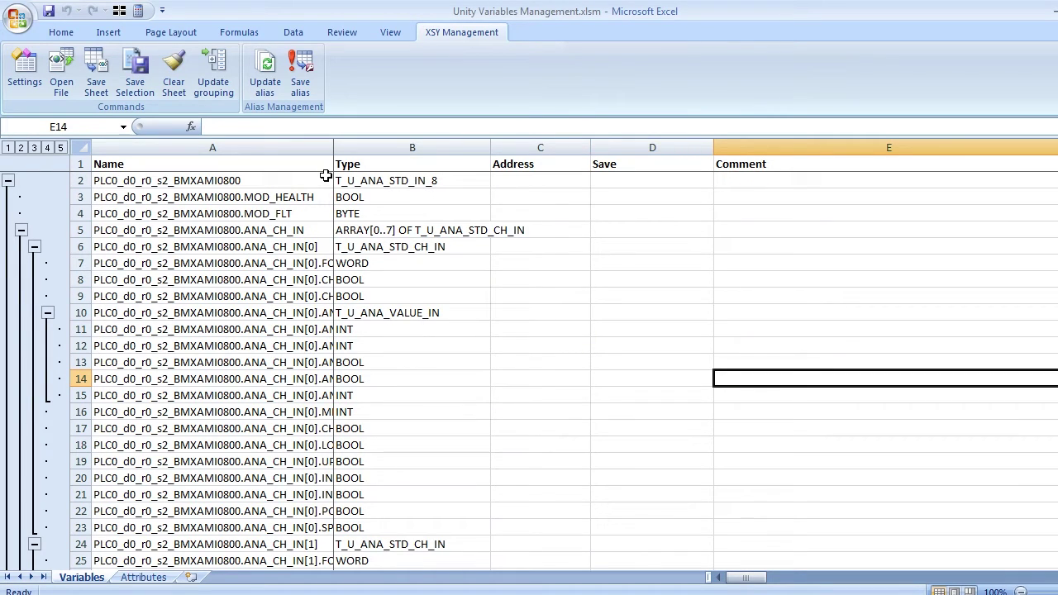
Collapse the list to outline level 1 and inspect the PLC0 BMXAMI0800 and BMXERT1604 entries
{"action": "left_click", "coordinate": [7, 147]}
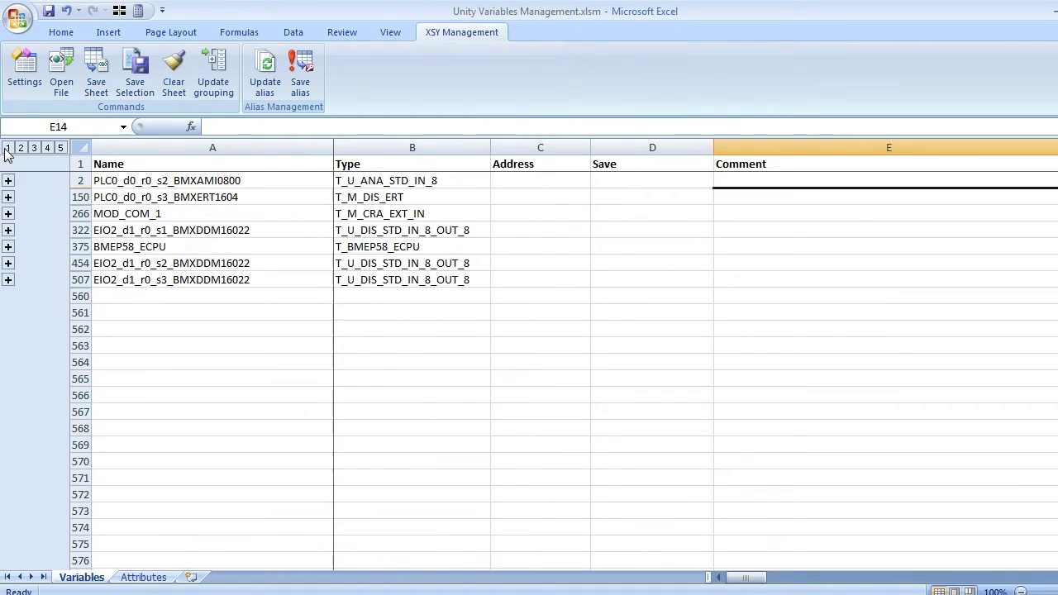
{"action": "left_click", "coordinate": [137, 181]}
{"action": "left_click", "coordinate": [138, 197]}
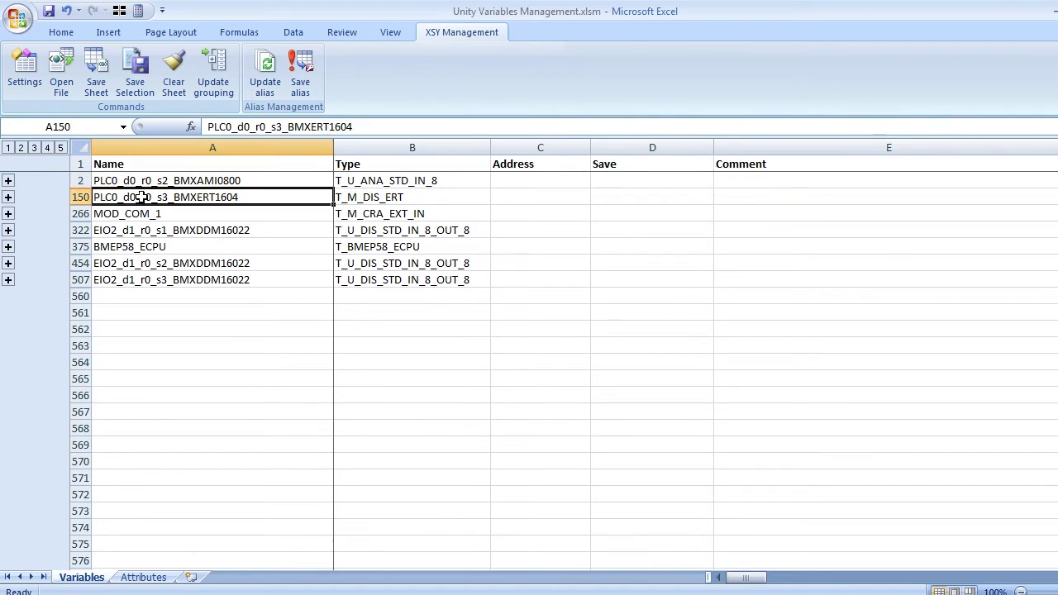
Inspect the EIO2 module, BMEP58_ECPU and MOD_COM_1 rows
{"action": "left_click", "coordinate": [145, 229]}
{"action": "left_click", "coordinate": [154, 263]}
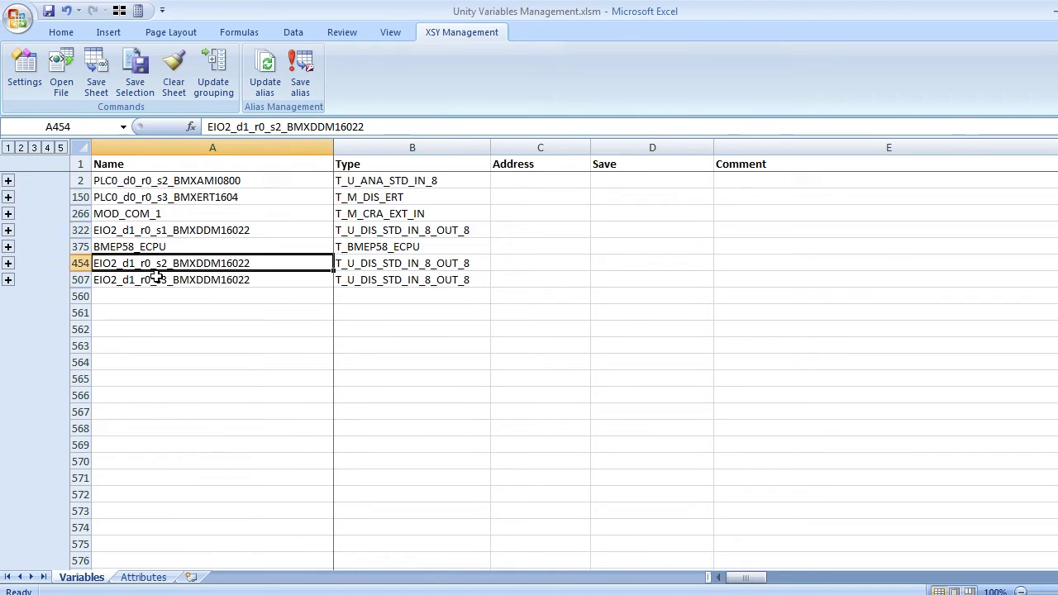
{"action": "left_click", "coordinate": [154, 280]}
{"action": "left_click", "coordinate": [149, 246]}
{"action": "left_click", "coordinate": [151, 213]}
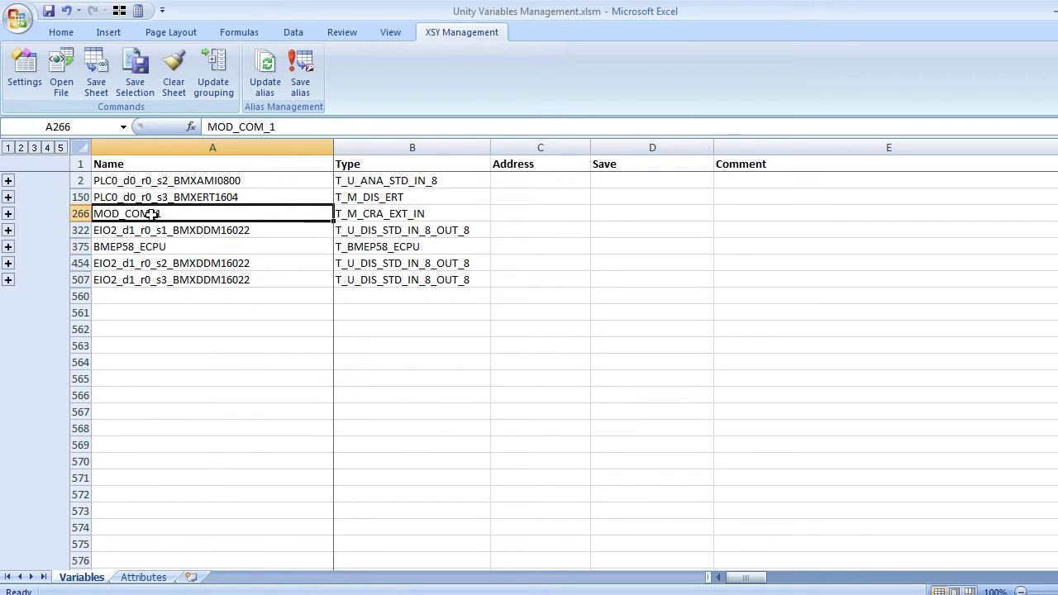
Expand every grouped row to outline level 5 and scroll right to the SubOwner and Alias columns
{"action": "left_click", "coordinate": [60, 148]}
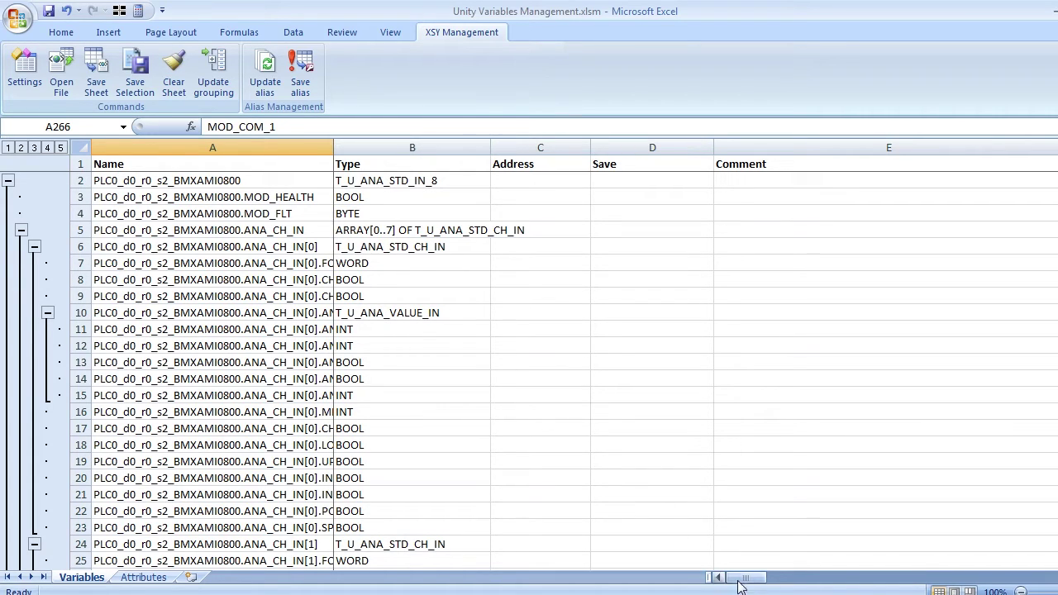
{"action": "left_click", "coordinate": [1047, 576]}
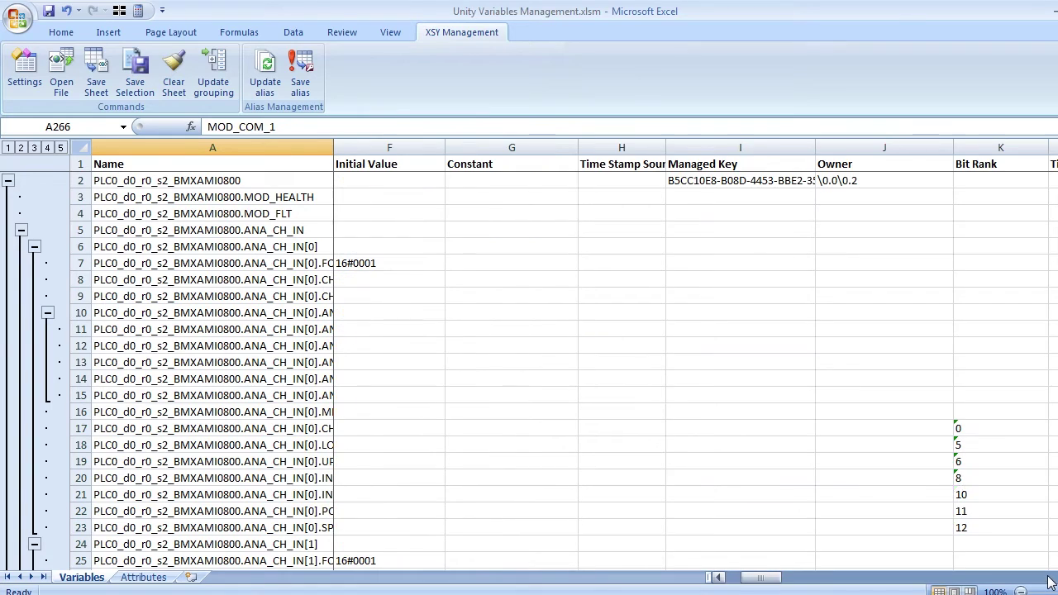
{"action": "left_click", "coordinate": [1046, 577]}
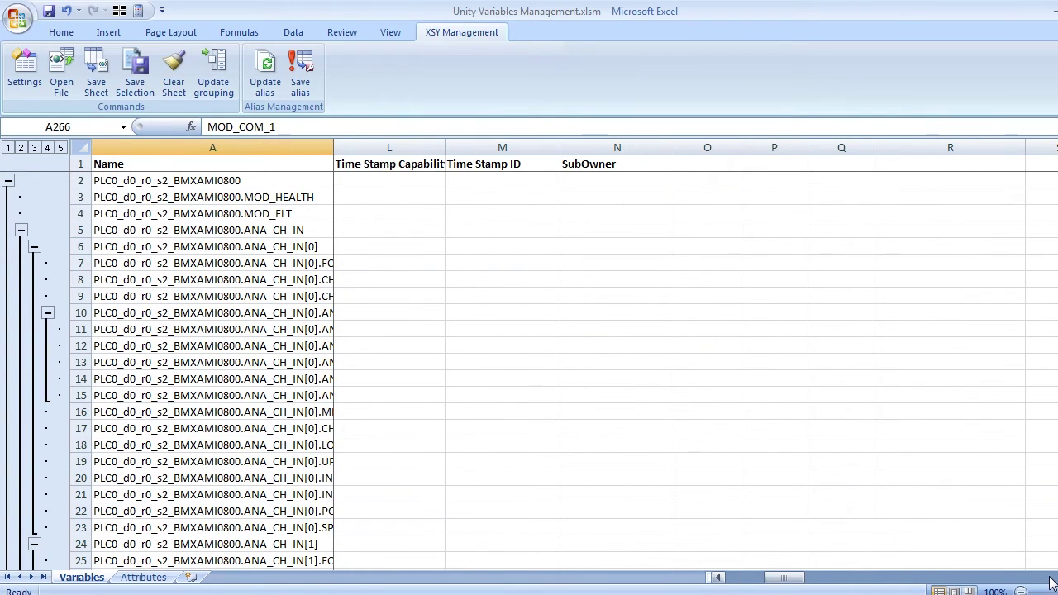
Enter ZoneA_sensor0 as the alias in O11 for PLC0_d0_r0_s2_BMXAMI0800.ANA_CH_IN[0].ANA.VALUE
{"action": "left_click", "coordinate": [725, 161]}
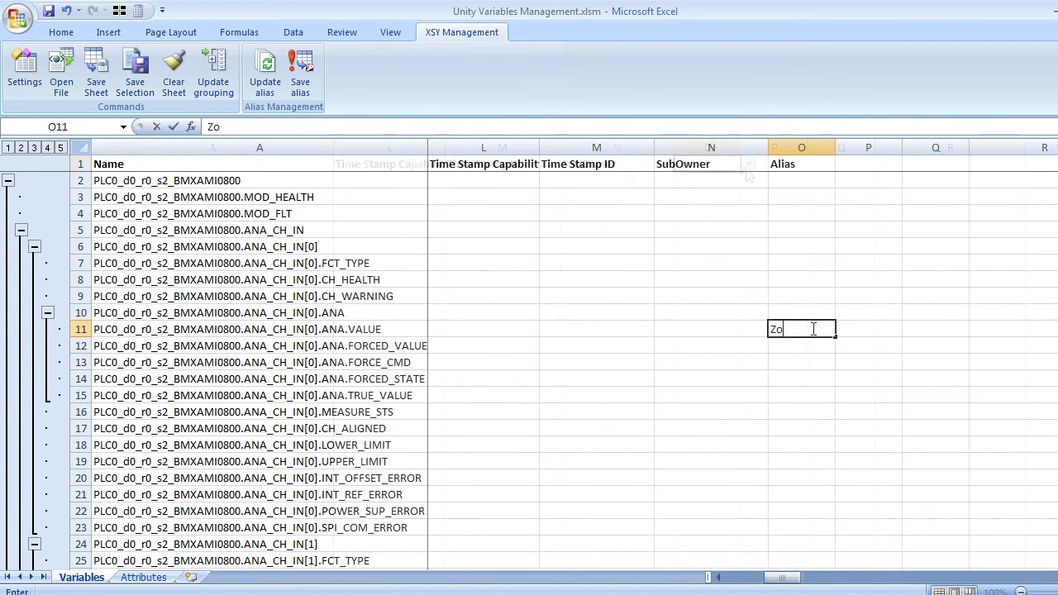
{"action": "type", "text": "ne"}
{"action": "type", "text": "A"}
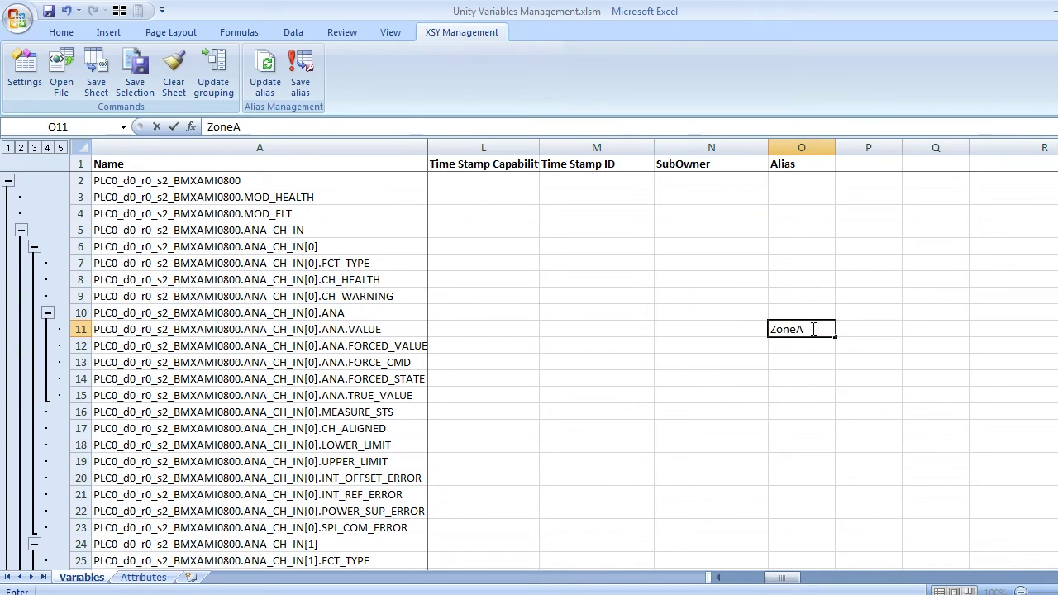
{"action": "type", "text": "_sensor0"}
{"action": "key", "text": "Return"}
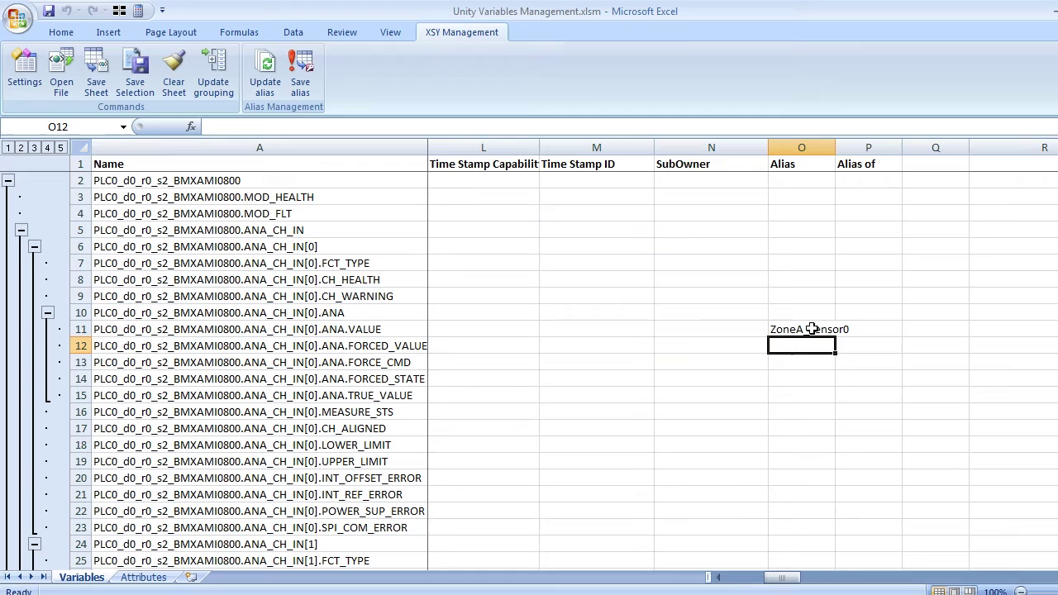
Copy the cells and paste them into the Alias column starting at O2
{"action": "key", "text": "alt+h"}
{"action": "key", "text": "c"}
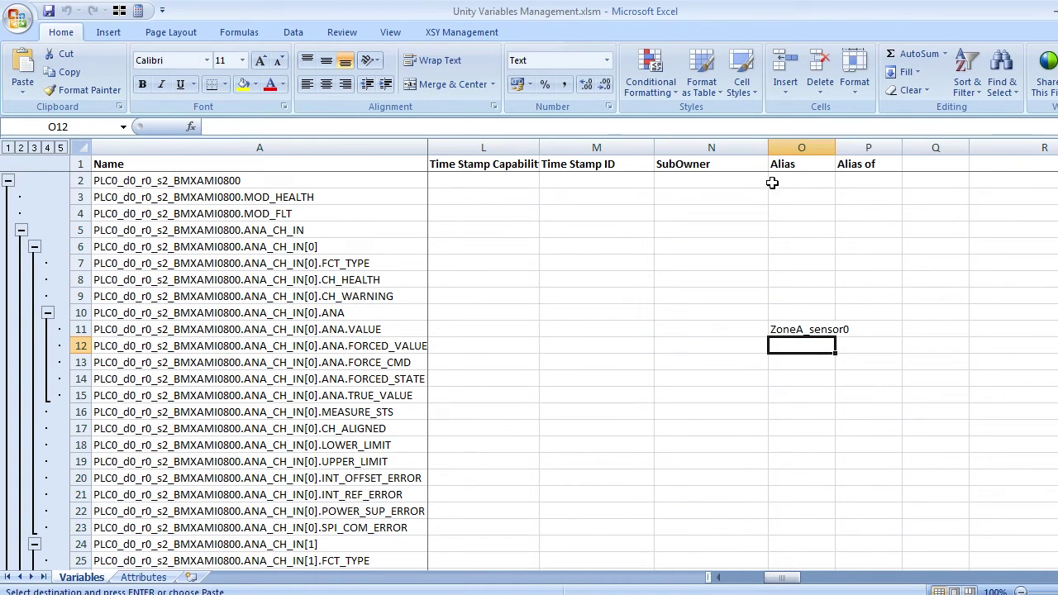
{"action": "left_click", "coordinate": [809, 179]}
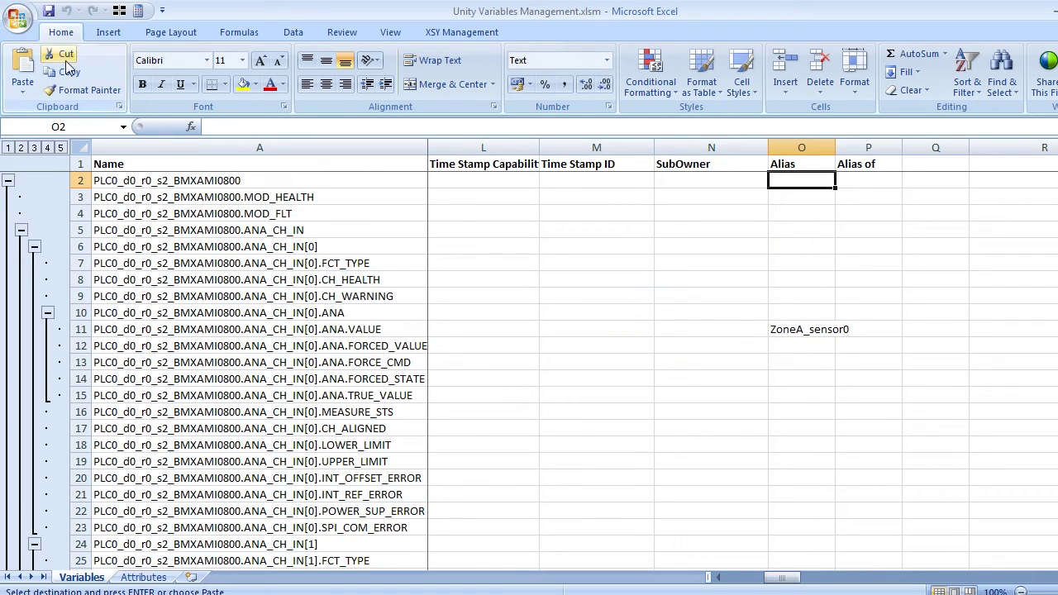
{"action": "left_click", "coordinate": [23, 86]}
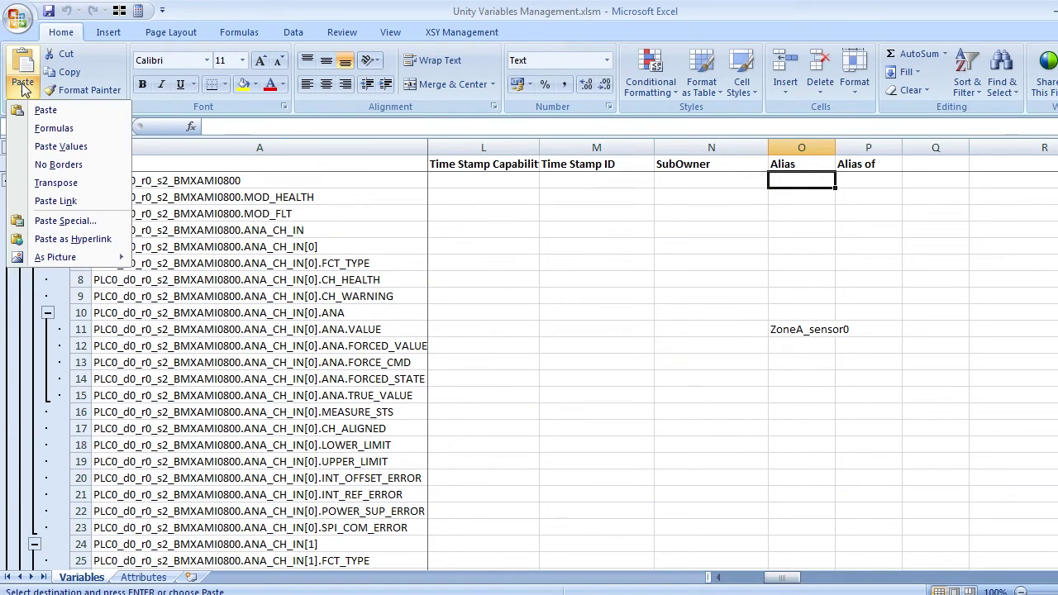
{"action": "left_click", "coordinate": [33, 111]}
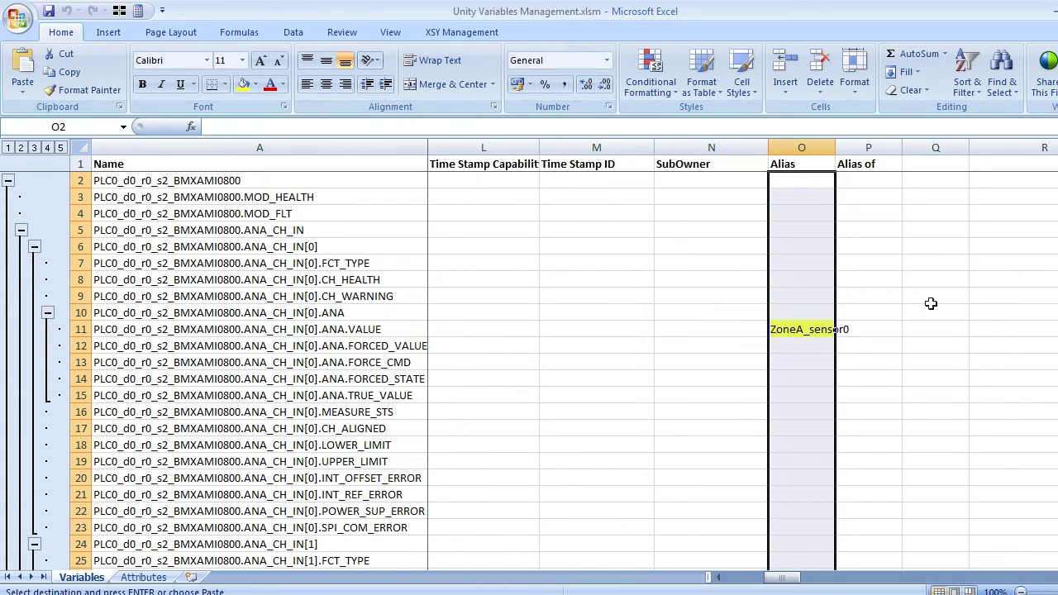
{"action": "left_click", "coordinate": [451, 35]}
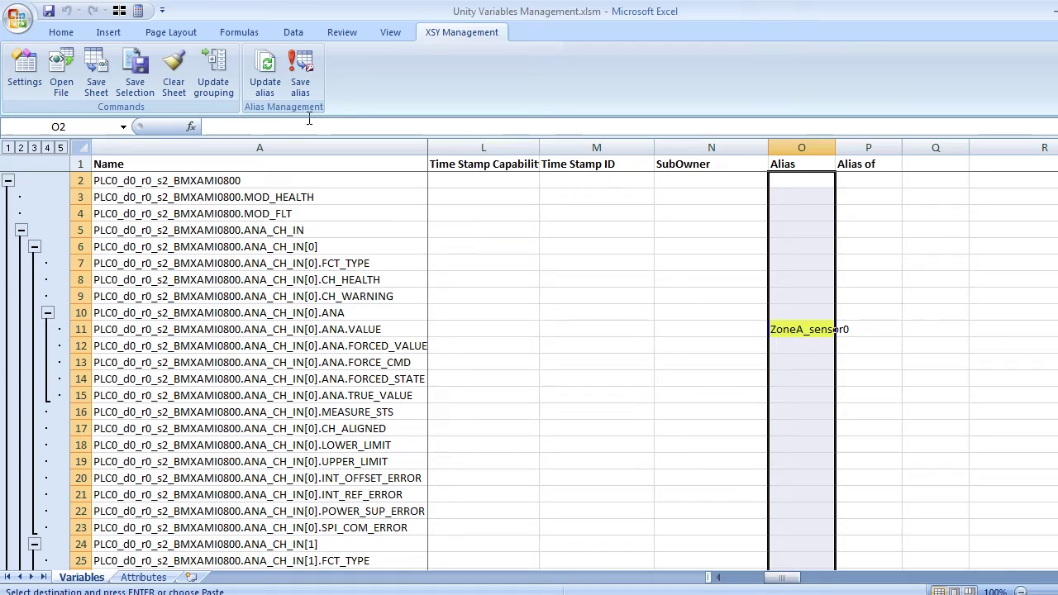
Run Update alias to create the ZoneA alias rows, collapse to level 1, and jump to ZoneA_sensor0's source cell
{"action": "left_click", "coordinate": [266, 71]}
{"action": "left_click", "coordinate": [7, 147]}
{"action": "left_click", "coordinate": [193, 298]}
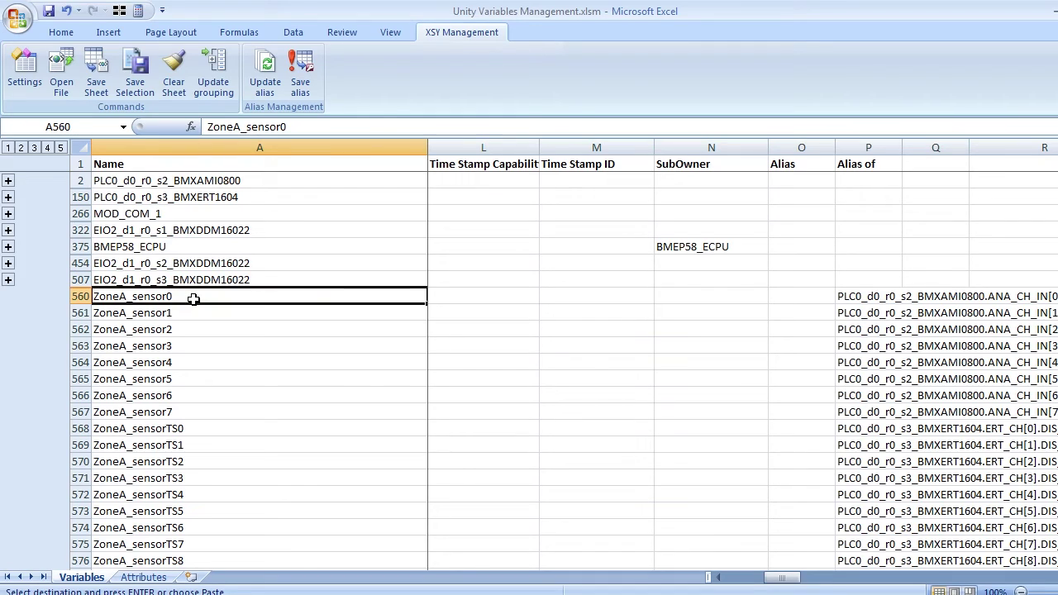
{"action": "double_click", "coordinate": [191, 300]}
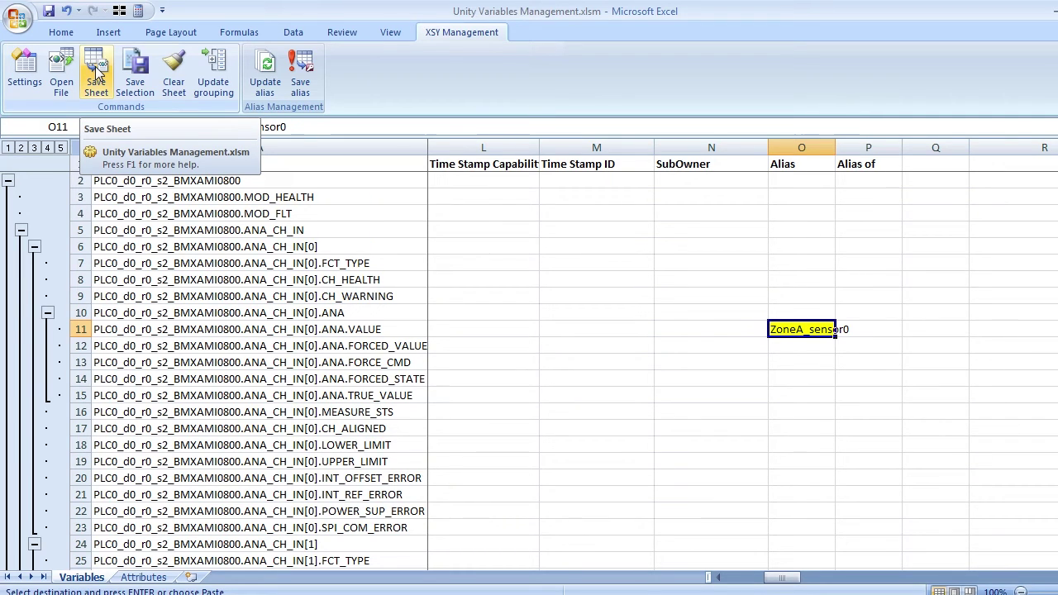
Save the sheet as Import_To_Unity.xsy with Save Sheet on the XSY Management tab
{"action": "left_click", "coordinate": [96, 73]}
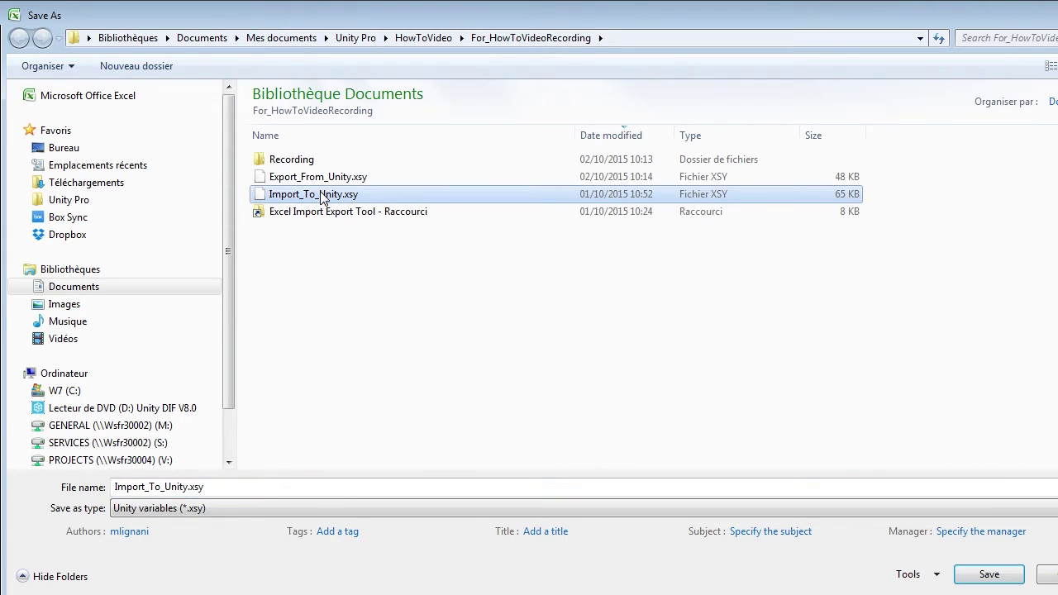
{"action": "left_click", "coordinate": [990, 575]}
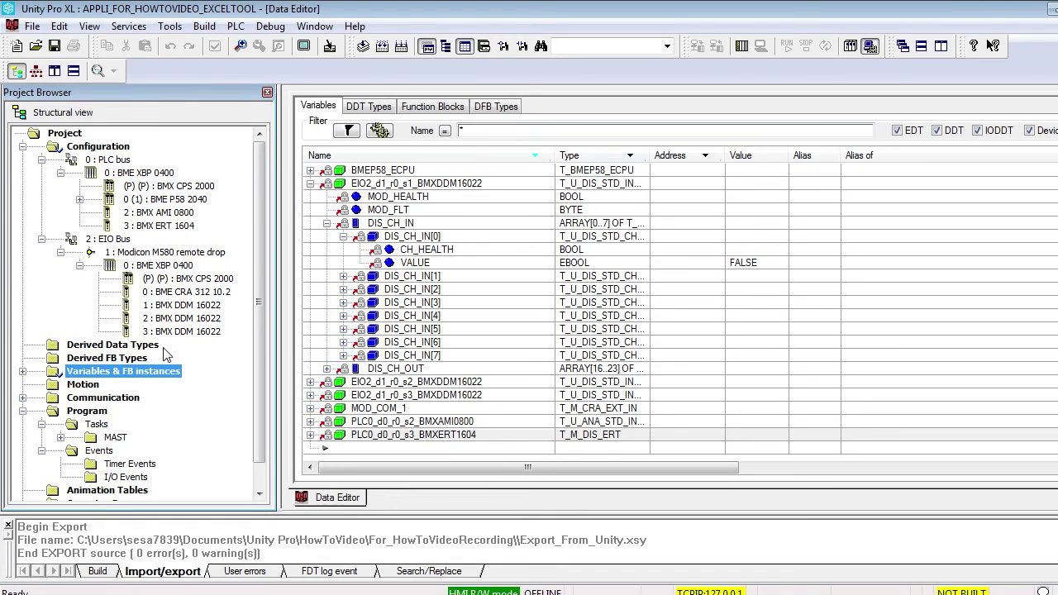
Import Import_To_Unity.xsy into the project's Variables & FB instances
{"action": "right_click", "coordinate": [111, 376]}
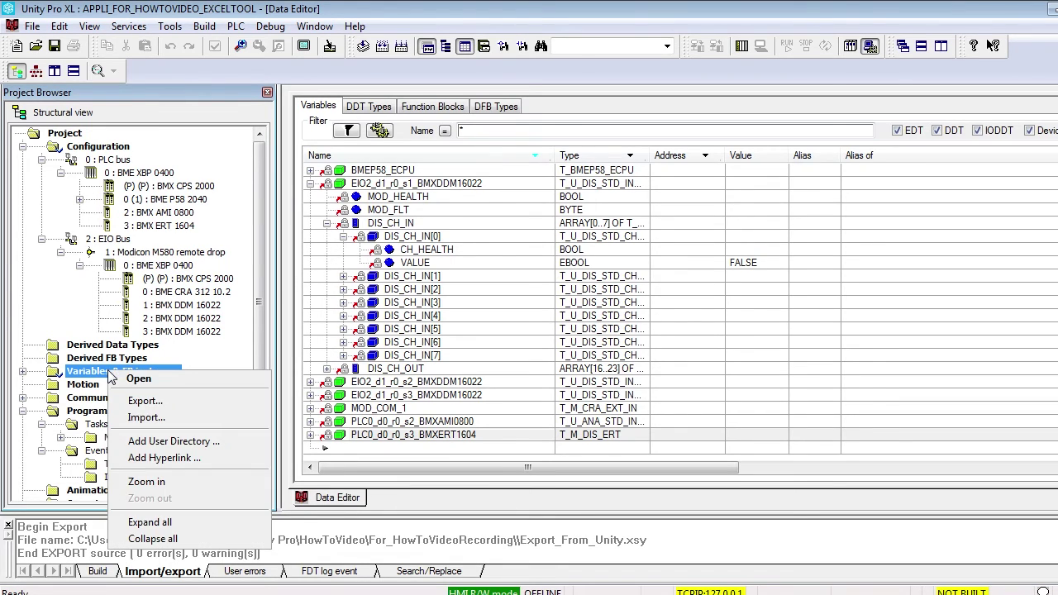
{"action": "left_click", "coordinate": [152, 420]}
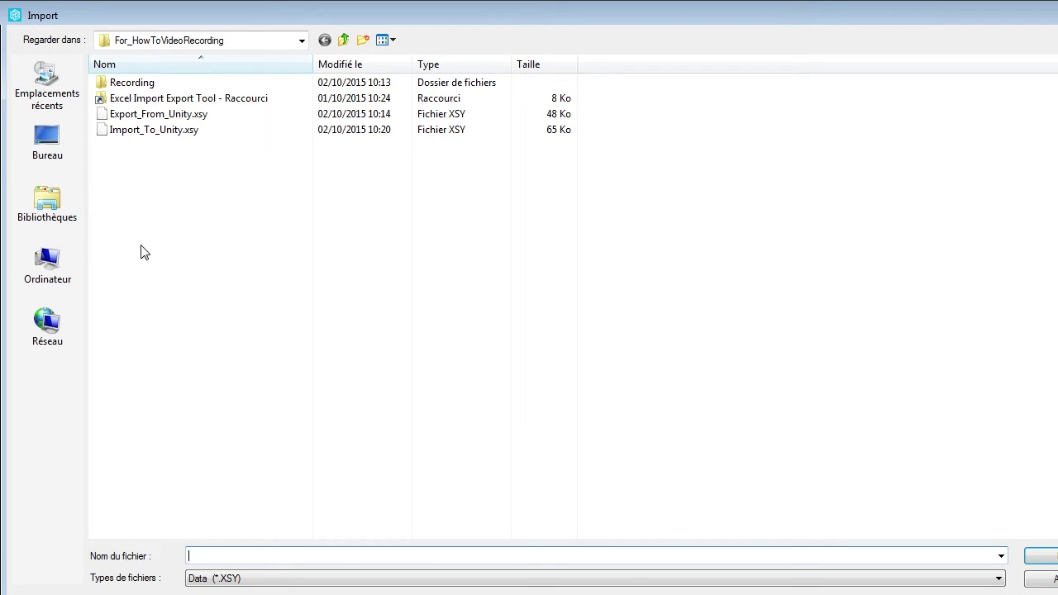
{"action": "left_click", "coordinate": [134, 132]}
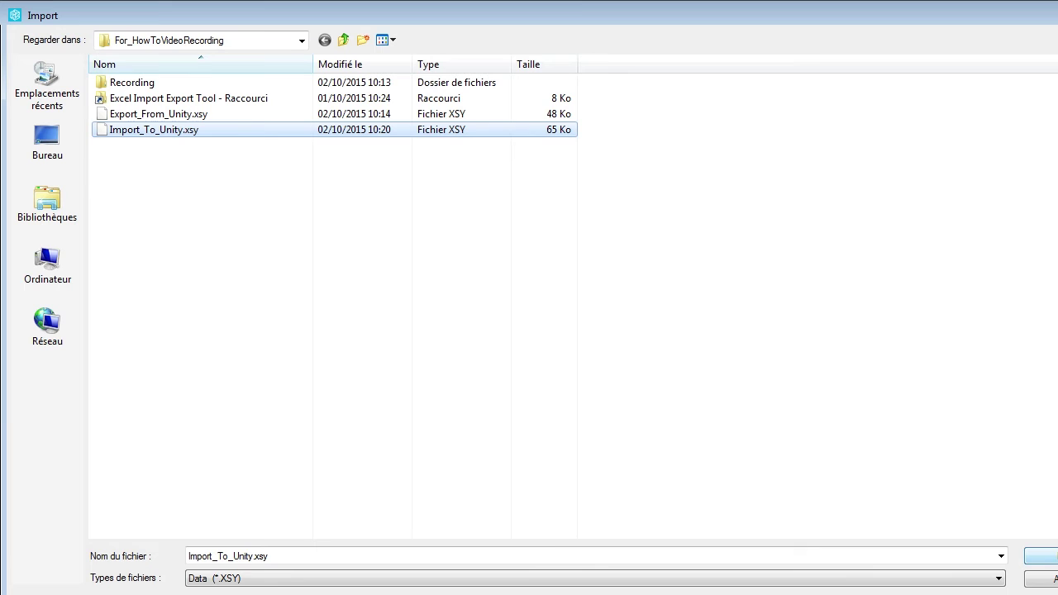
{"action": "left_click", "coordinate": [1040, 555]}
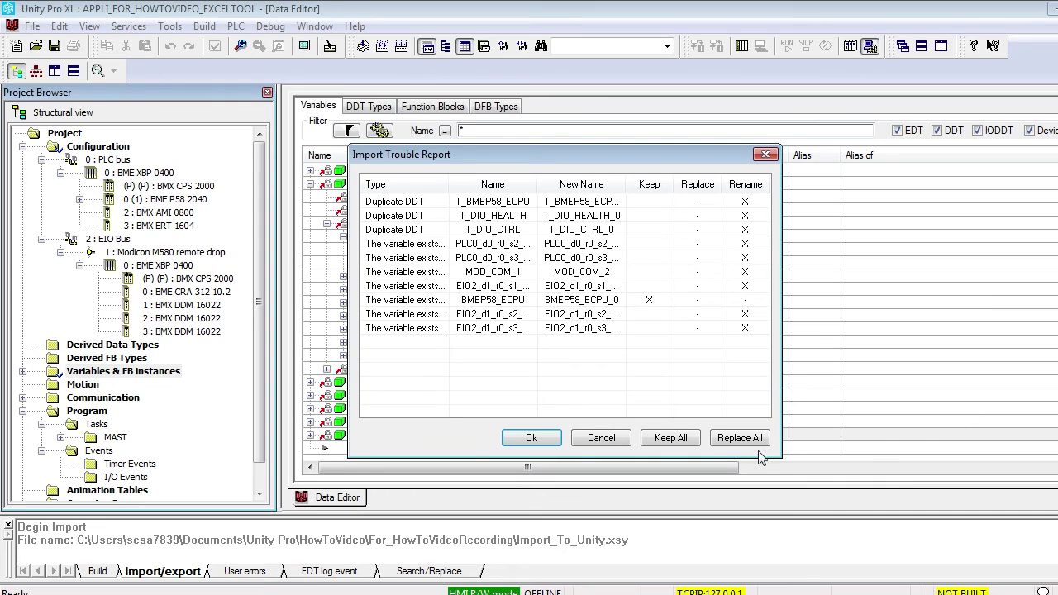
Resolve the import conflicts with Keep All and confirm to finish importing Import_To_Unity.xsy
{"action": "left_click", "coordinate": [675, 439]}
{"action": "left_click", "coordinate": [531, 438]}
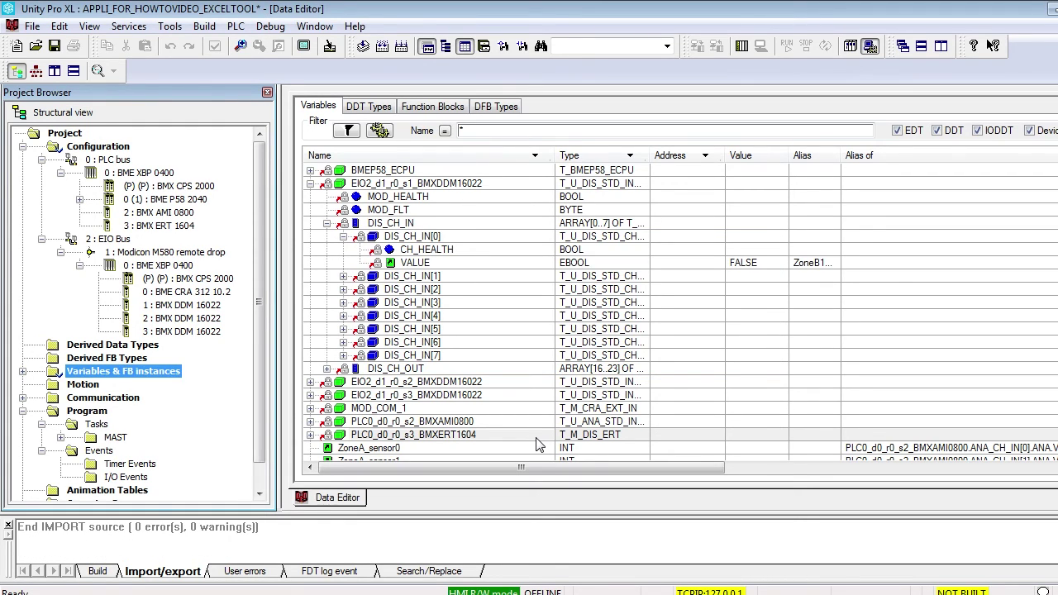
Collapse EIO2_d1_r0_s1_BMXDDM16022 and step through the ZoneA_sensor0–7 aliases to check their channels
{"action": "left_click", "coordinate": [311, 184]}
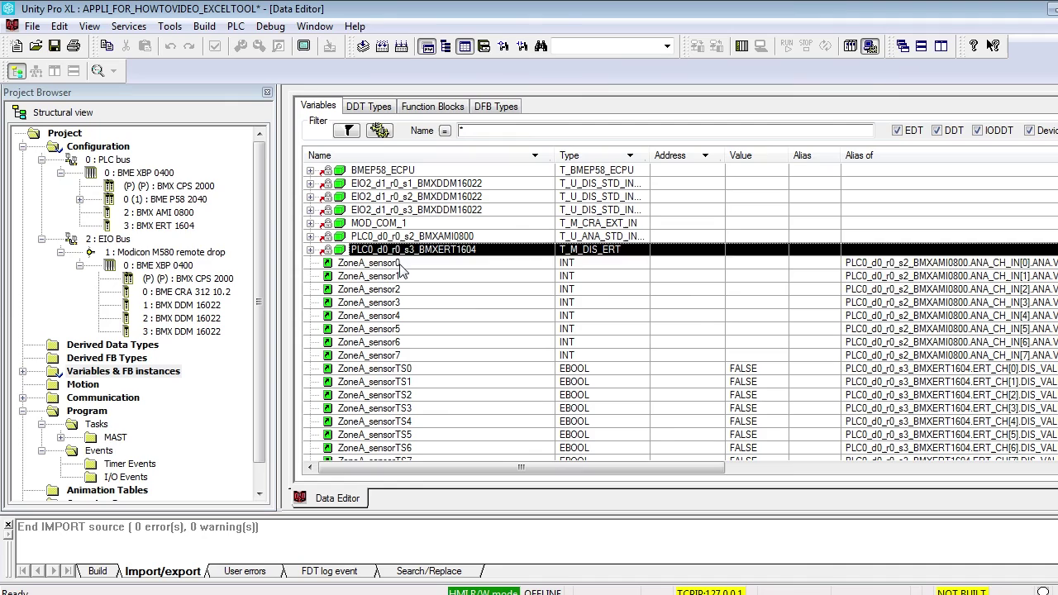
{"action": "left_click", "coordinate": [400, 264]}
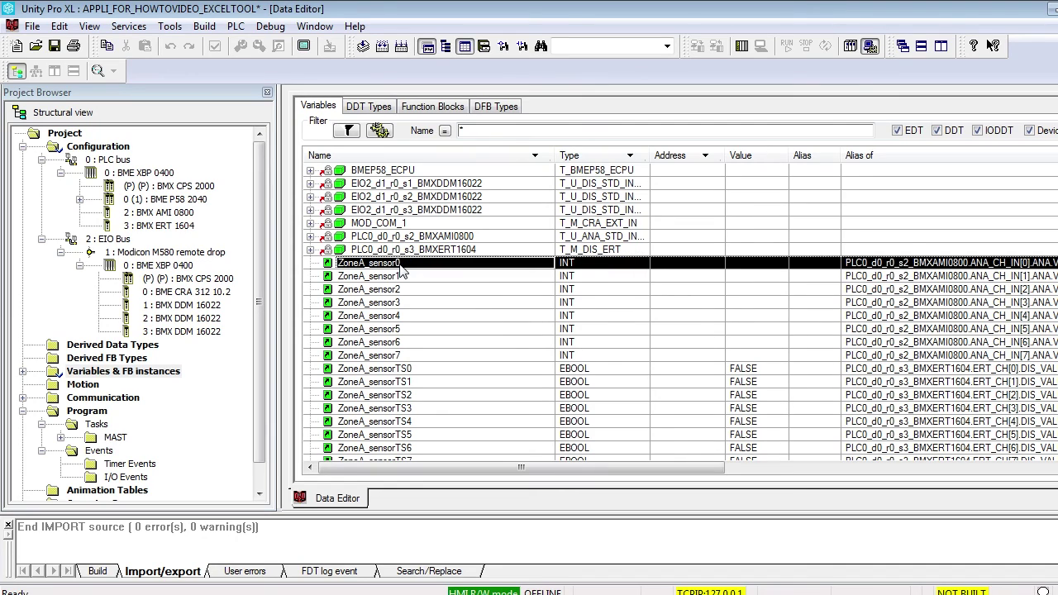
{"action": "key", "text": "Down"}
{"action": "key", "text": "Down"}
{"action": "key", "text": "Down"}
{"action": "key", "text": "Down"}
{"action": "key", "text": "Down"}
{"action": "key", "text": "Down"}
{"action": "key", "text": "Down"}
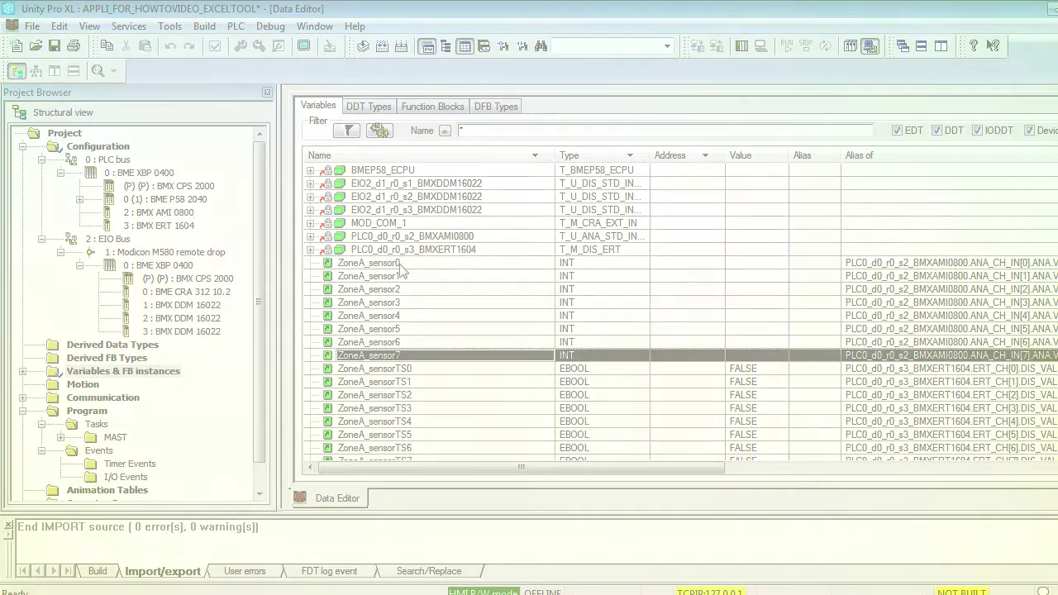